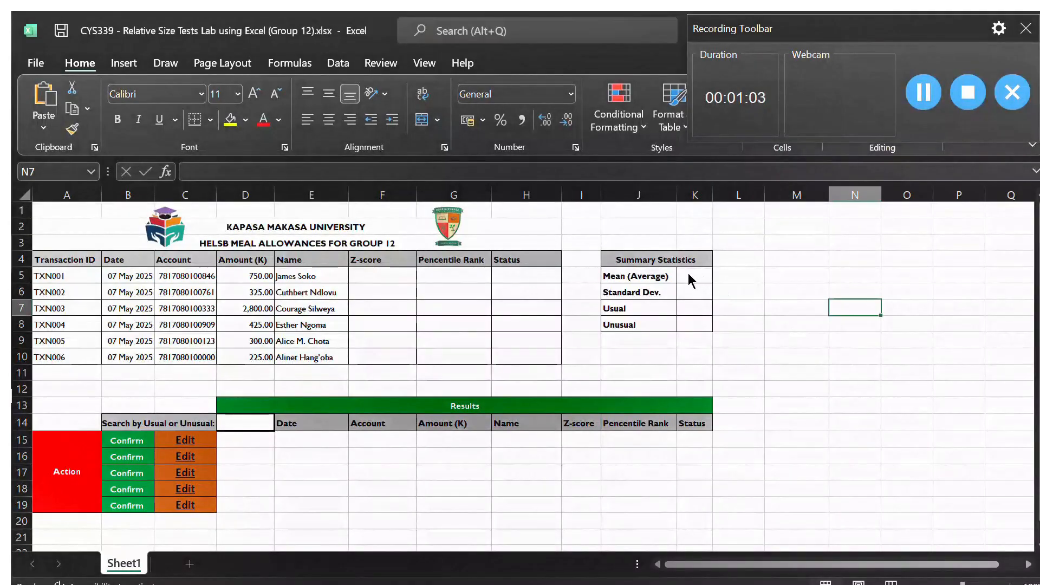
Calculate the mean of the amounts in cell K5 with the formula =AVERAGE(D5:D10).
left_click(688, 273)
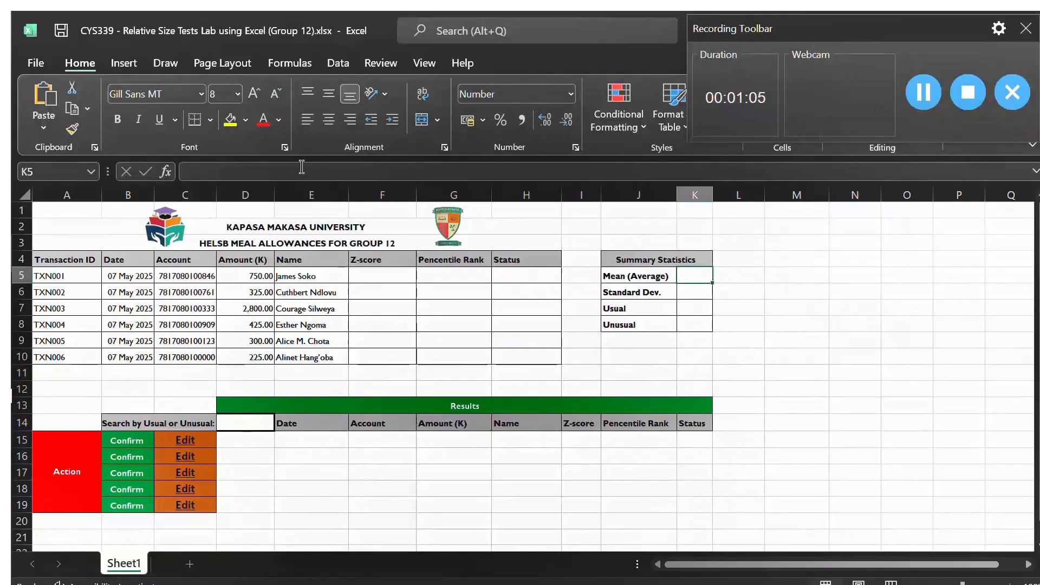
left_click(256, 176)
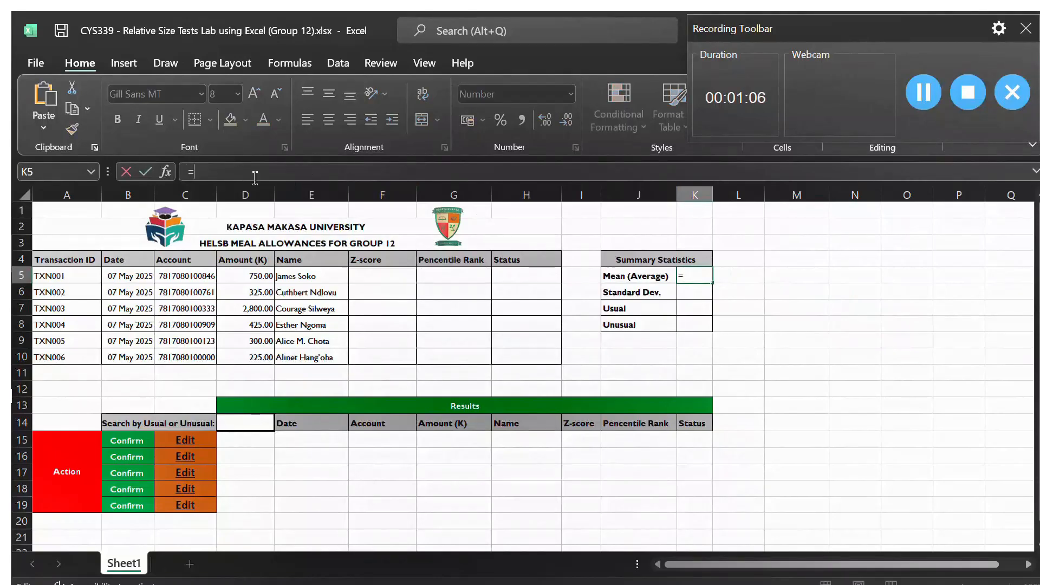
type("=AVE")
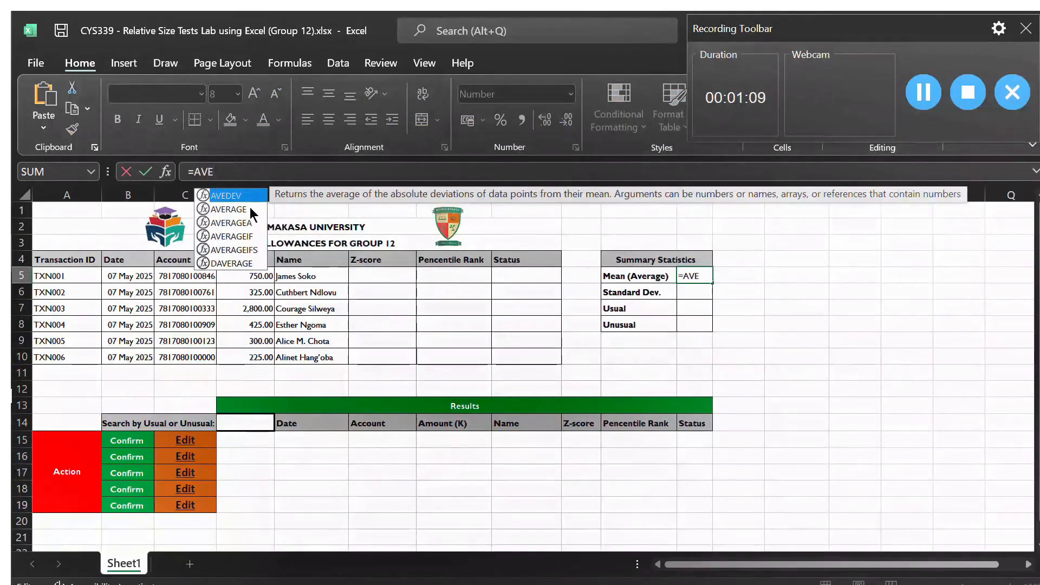
double_click(238, 210)
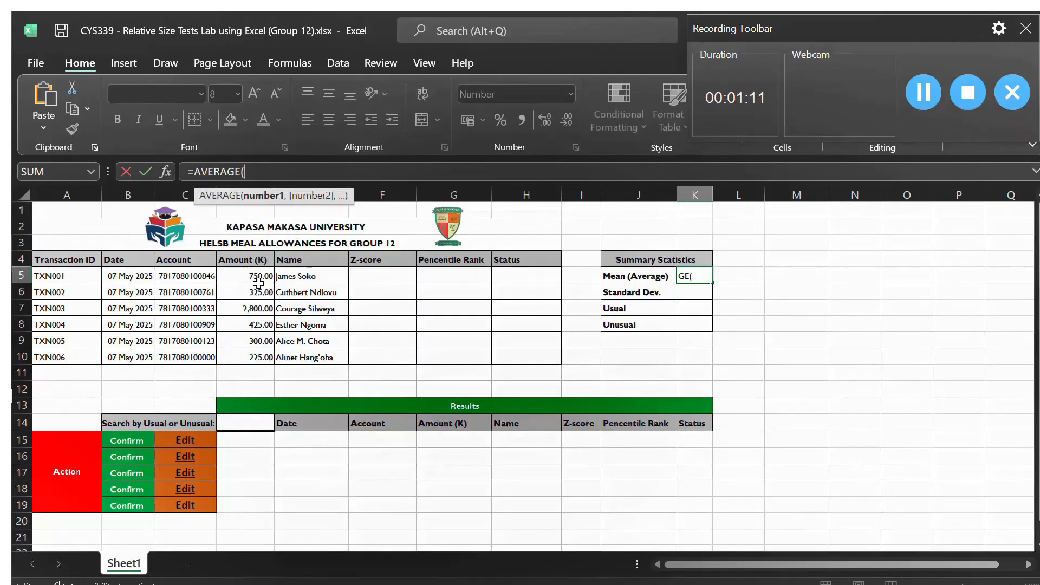
left_click_drag(252, 276, 254, 359)
left_click(311, 173)
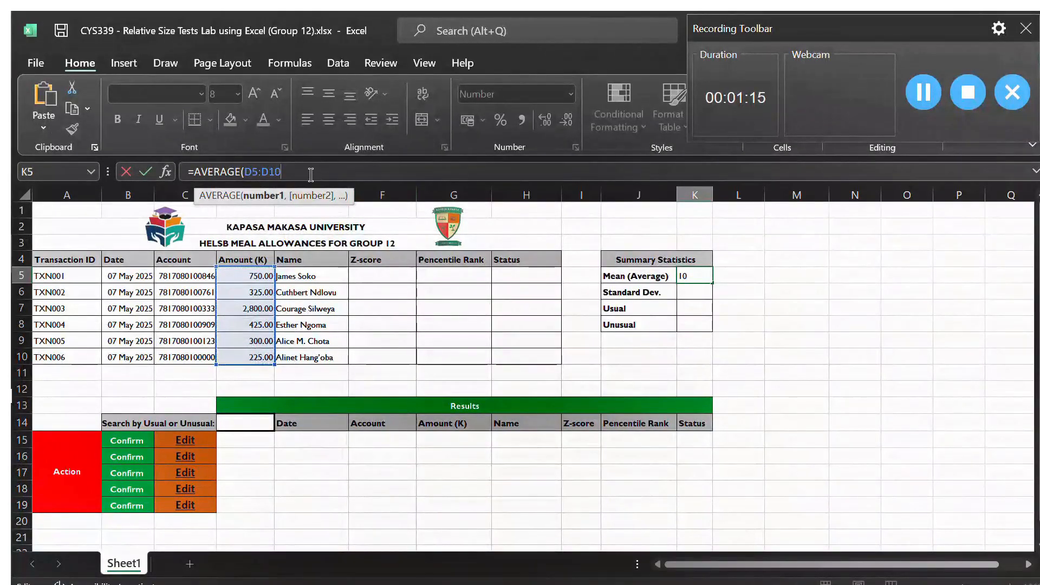
type(")")
key("Return")
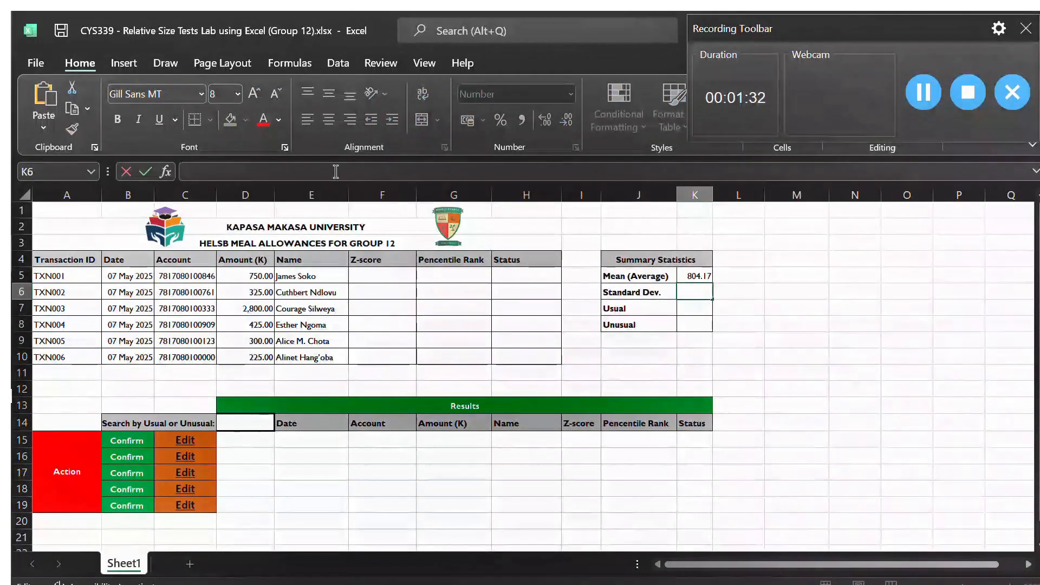
Calculate the standard deviation of the amounts in cell K6 with the formula =STDEV(D5:D10).
left_click(336, 172)
type("=STDEV")
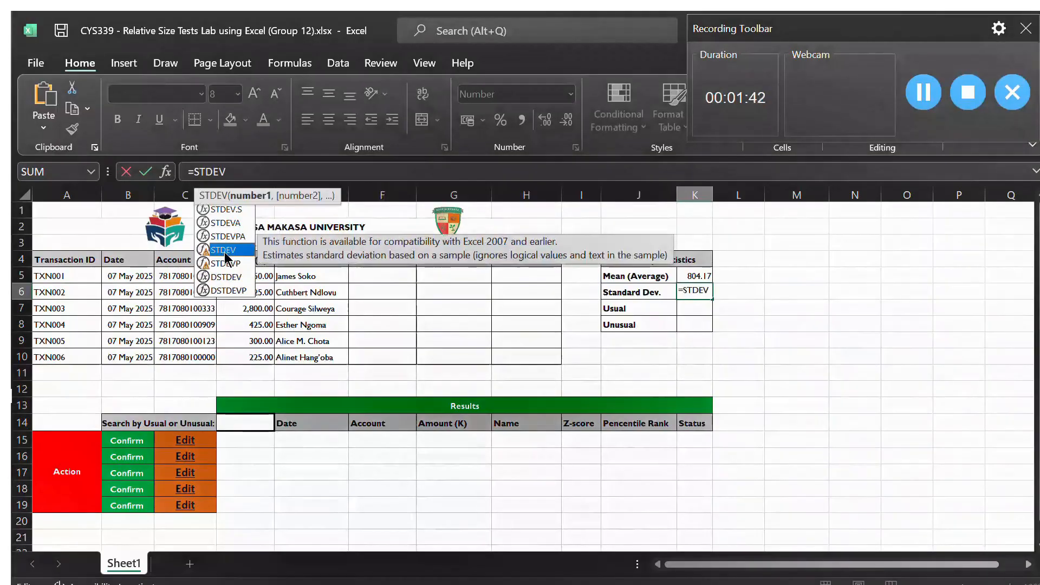
type("(")
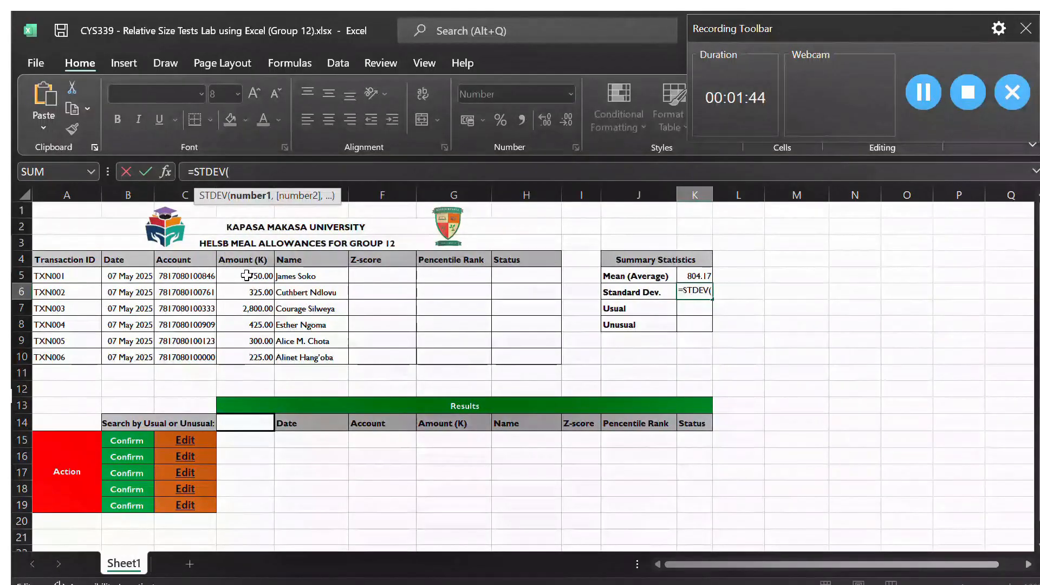
left_click_drag(247, 276, 252, 356)
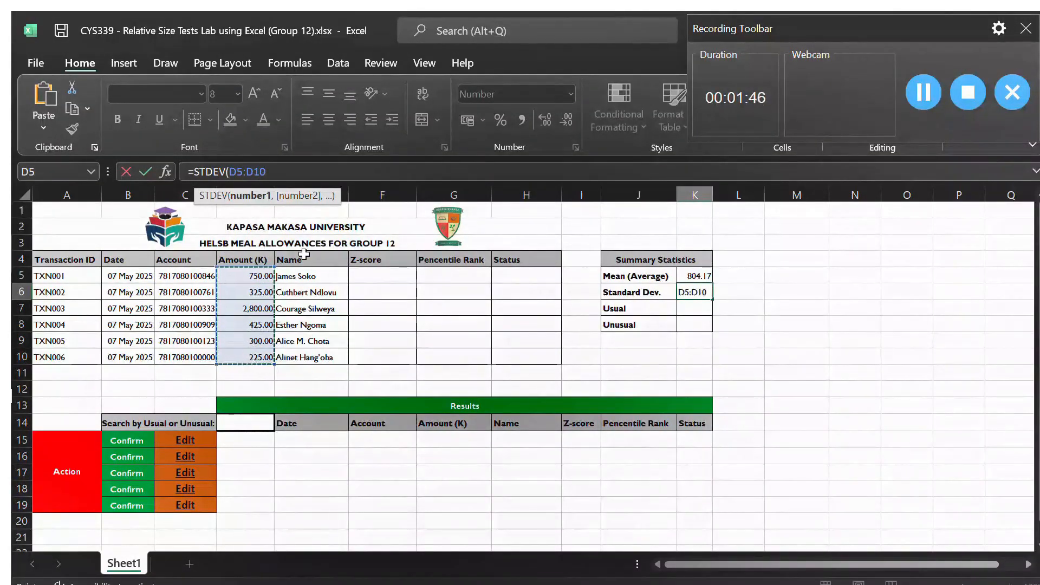
type(")")
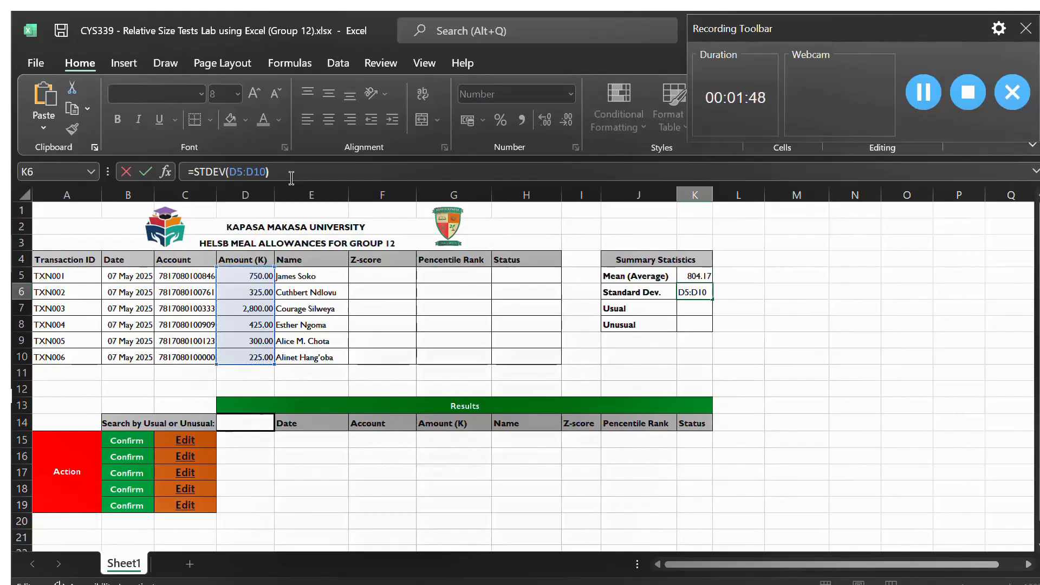
key("Return")
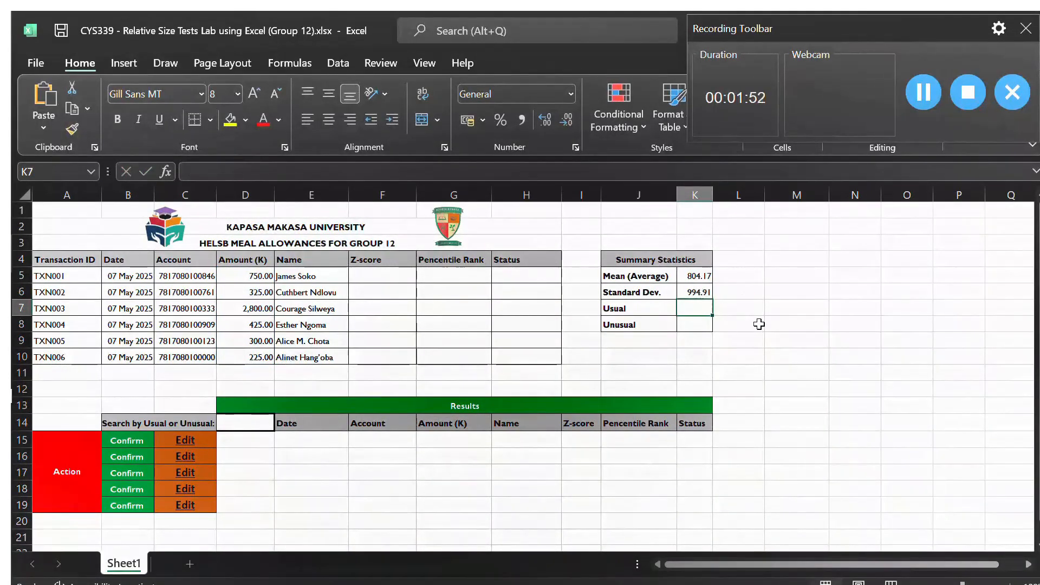
Enter the Z-score formula =(D5-K5)/K6 in cell F5 for transaction TXN001.
left_click(369, 271)
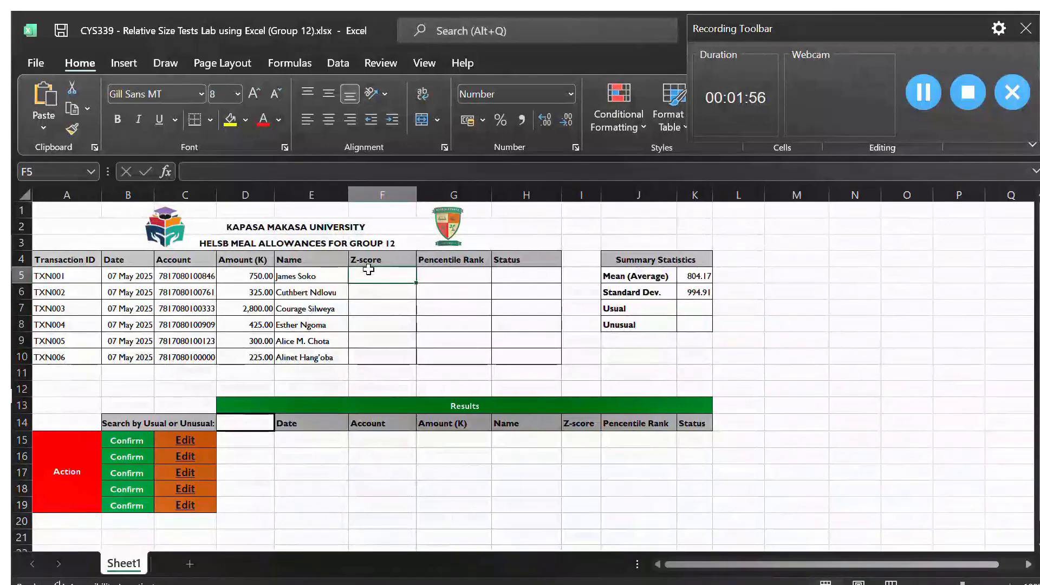
left_click(276, 176)
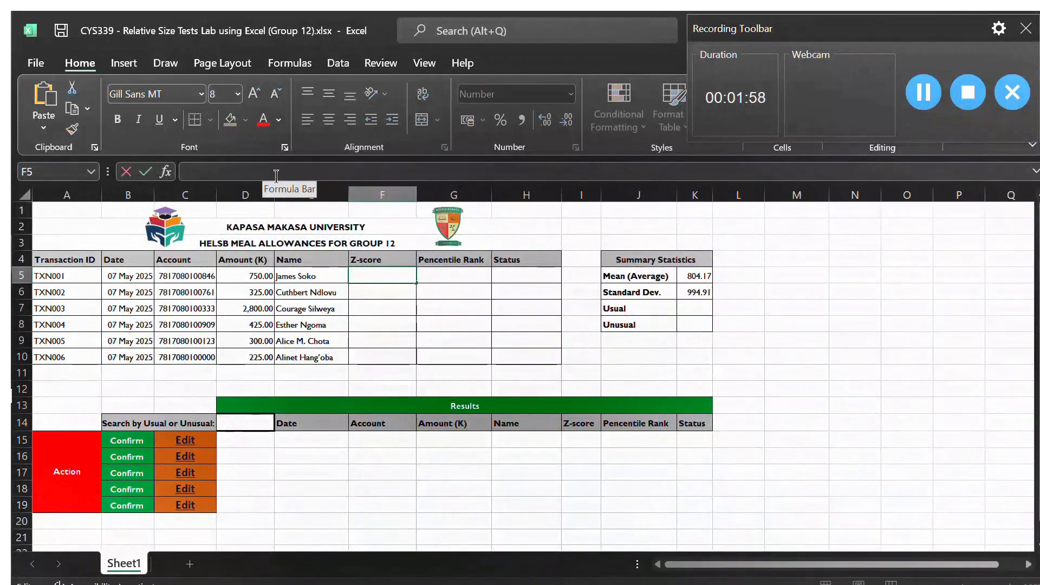
type("=(")
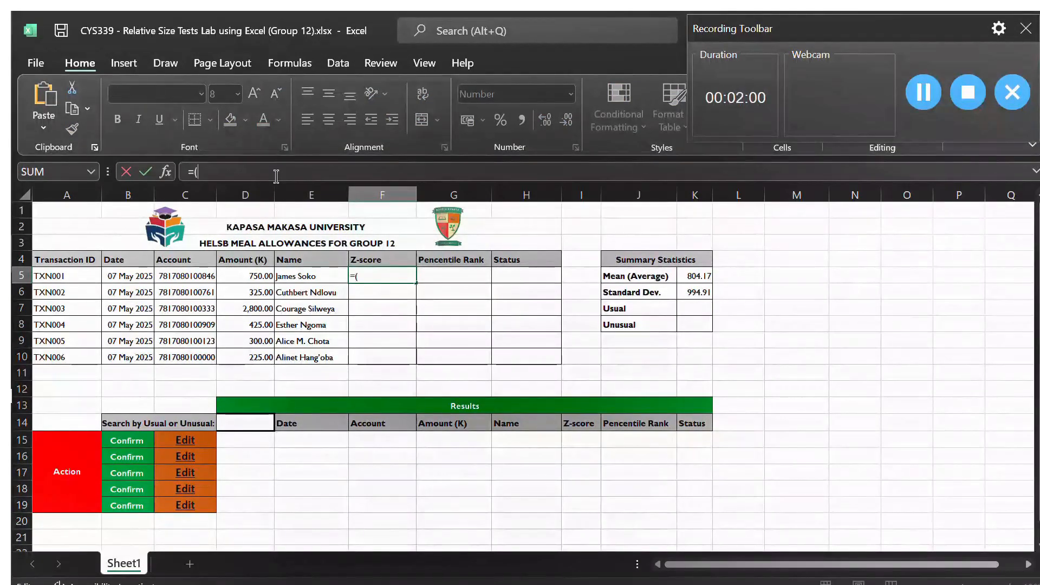
left_click(257, 277)
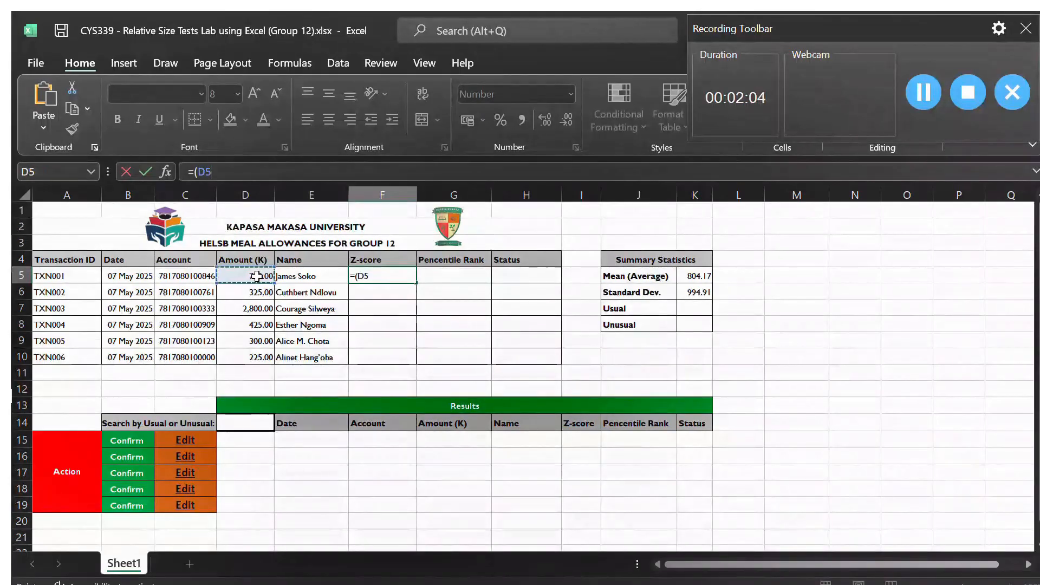
left_click(235, 172)
type("-")
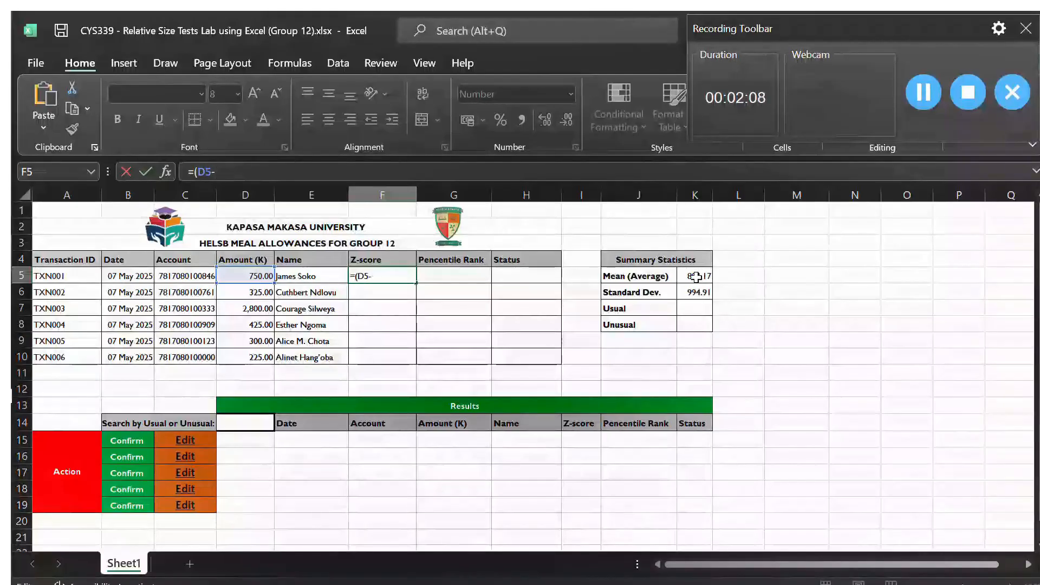
left_click(696, 277)
type(")/")
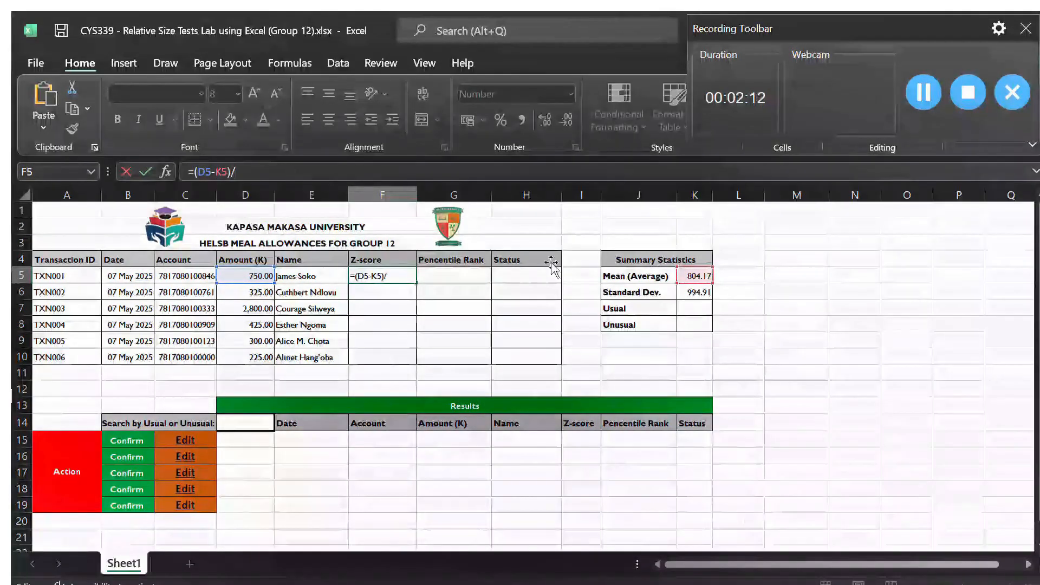
left_click(695, 294)
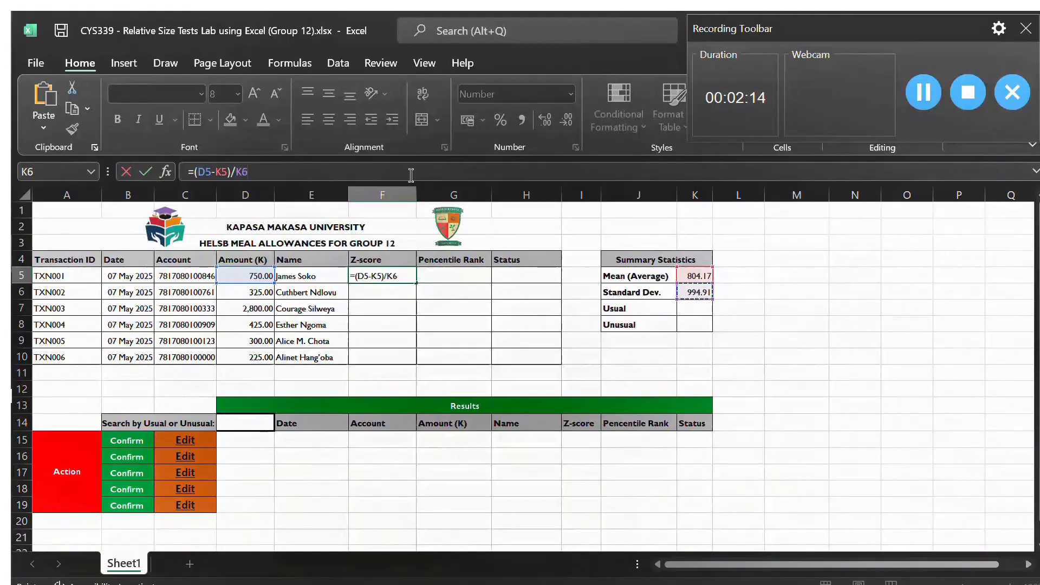
key("Return")
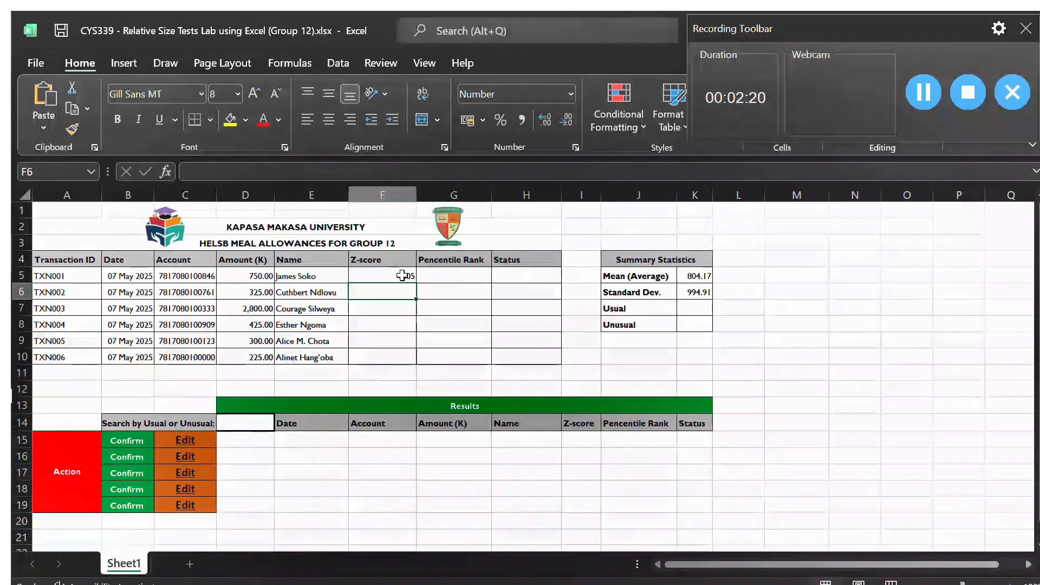
Try to fill the Z-score formula from F5 down to F10 with its relative references.
left_click(402, 276)
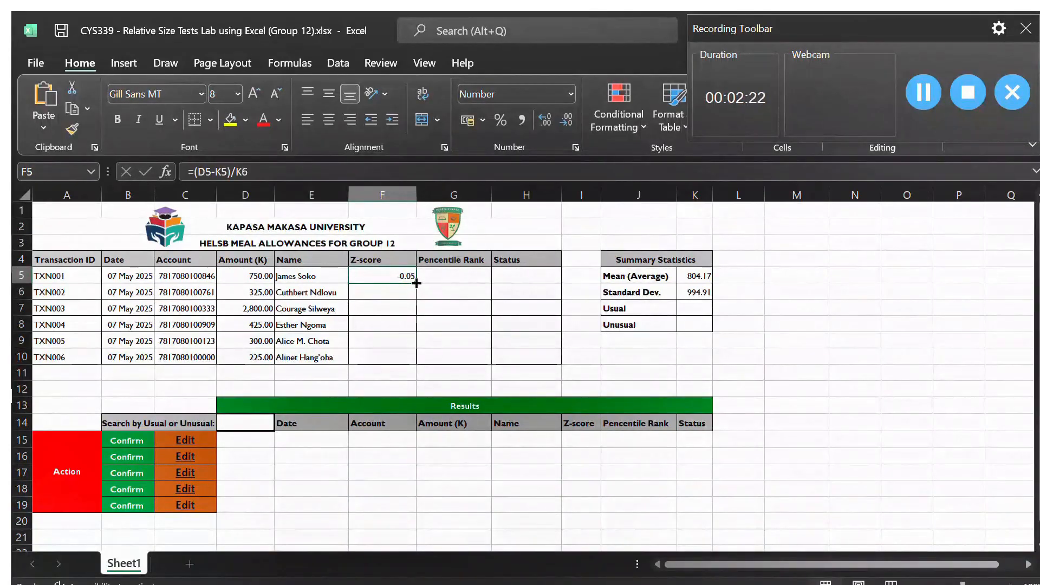
left_click_drag(416, 282, 417, 364)
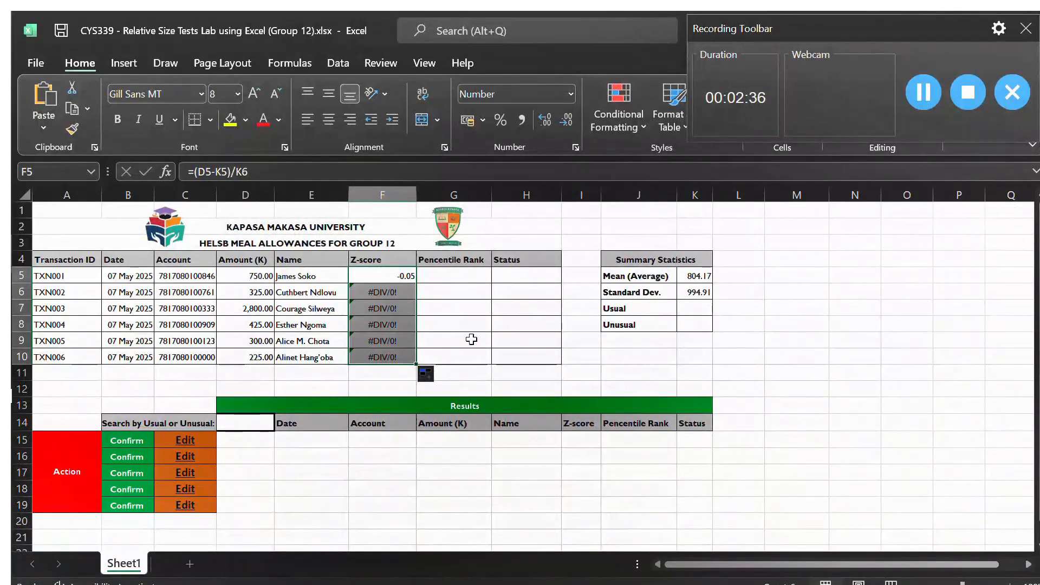
key("ctrl+z")
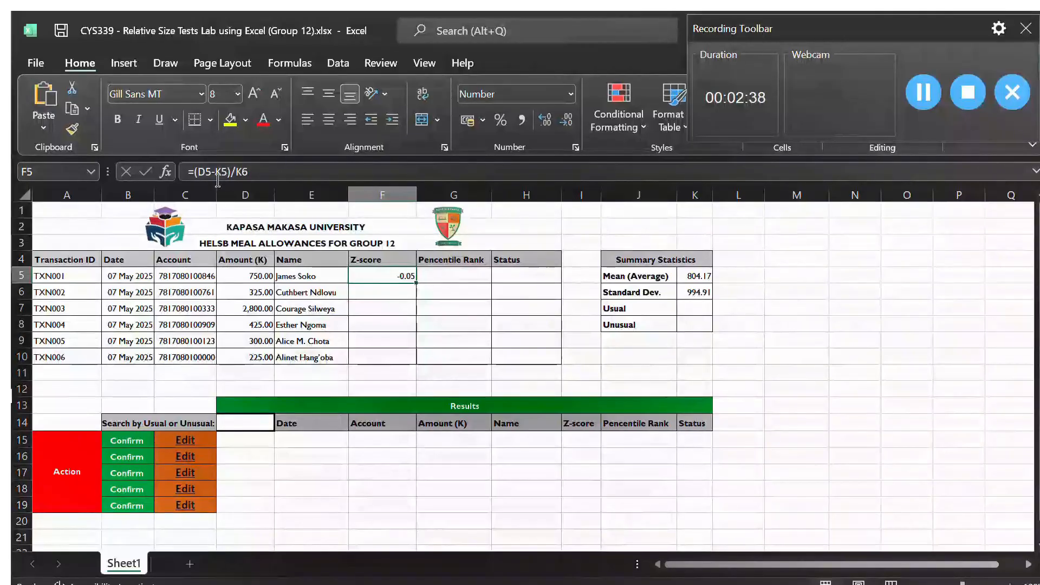
Lock the mean and standard deviation rows in the F5 formula so it reads =(D5-K$5)/K$6.
left_click(206, 174)
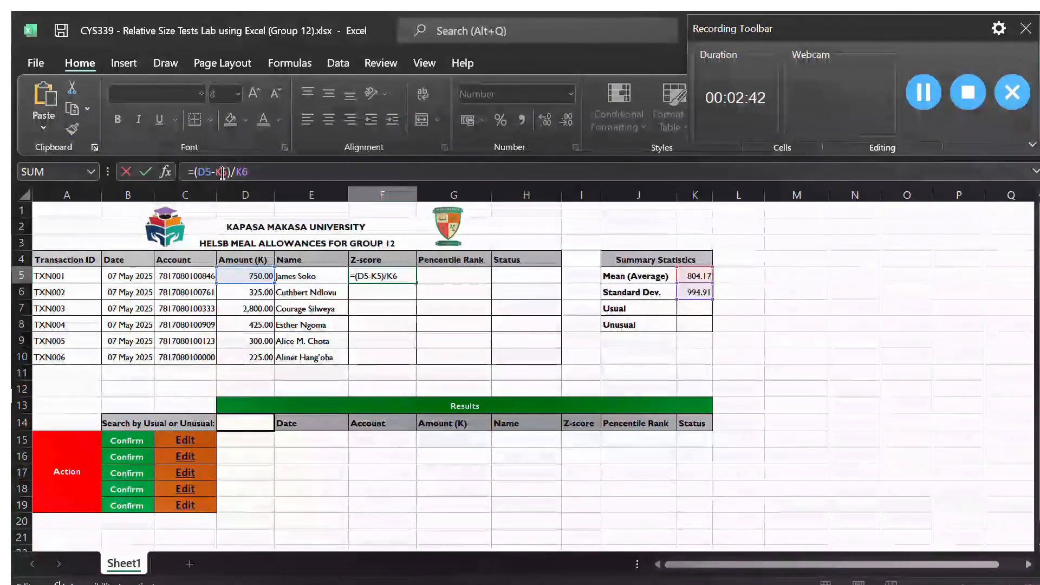
left_click(223, 172)
type("$")
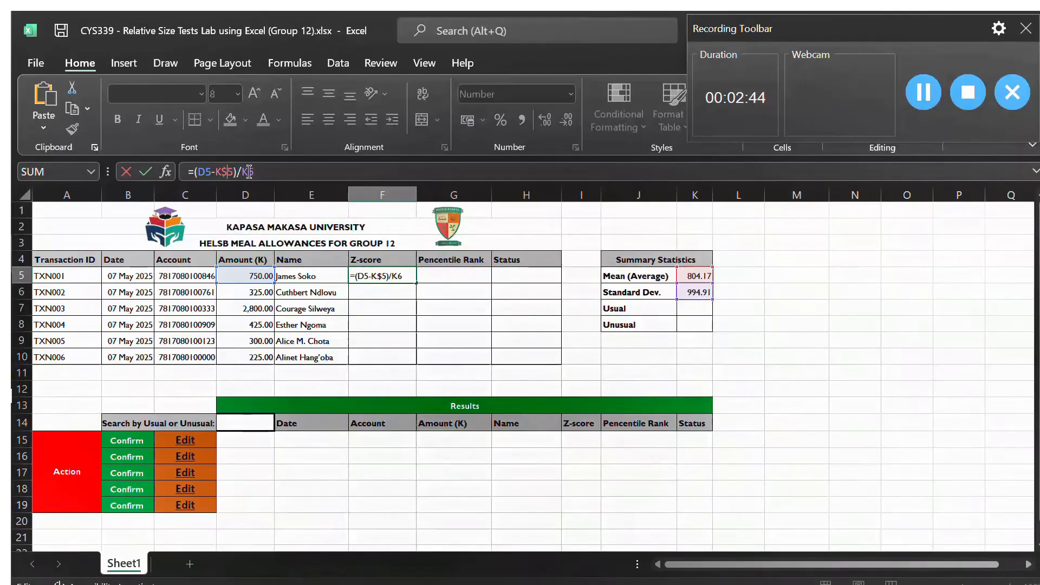
left_click(247, 172)
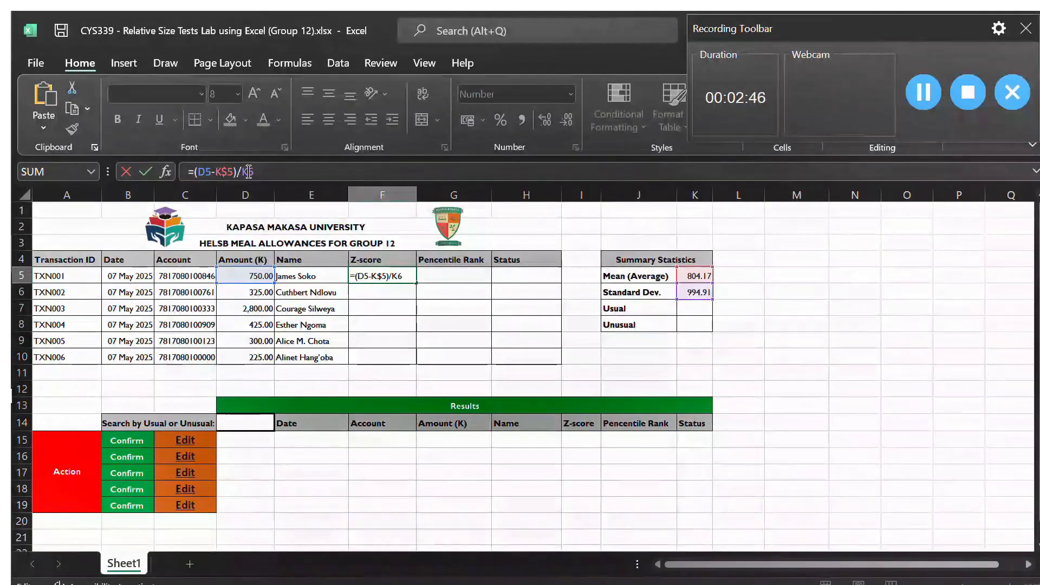
type("$")
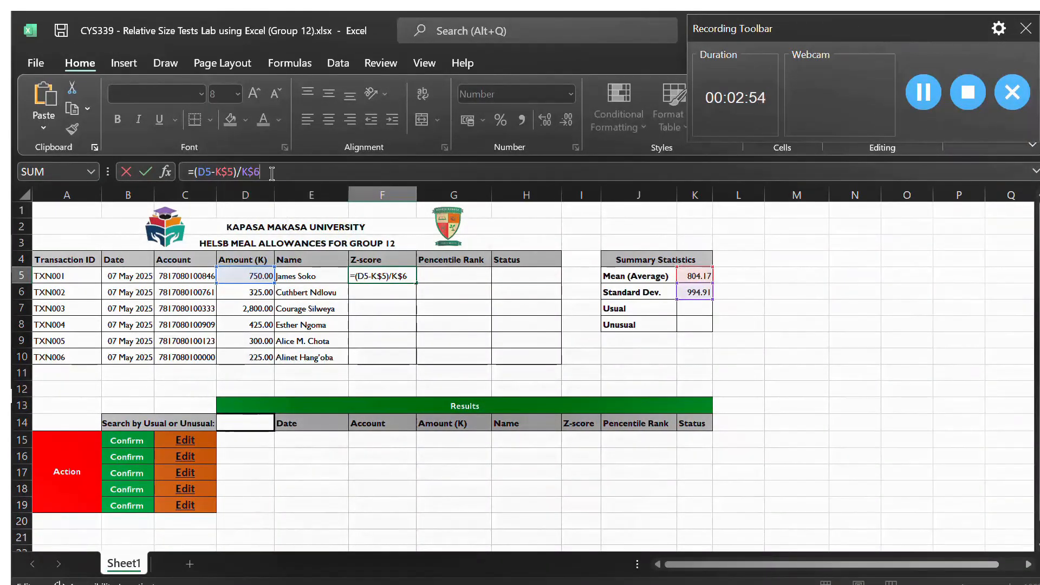
key("Return")
Fill the Z-score formula from F5 down to F10 for the remaining transactions.
left_click(409, 276)
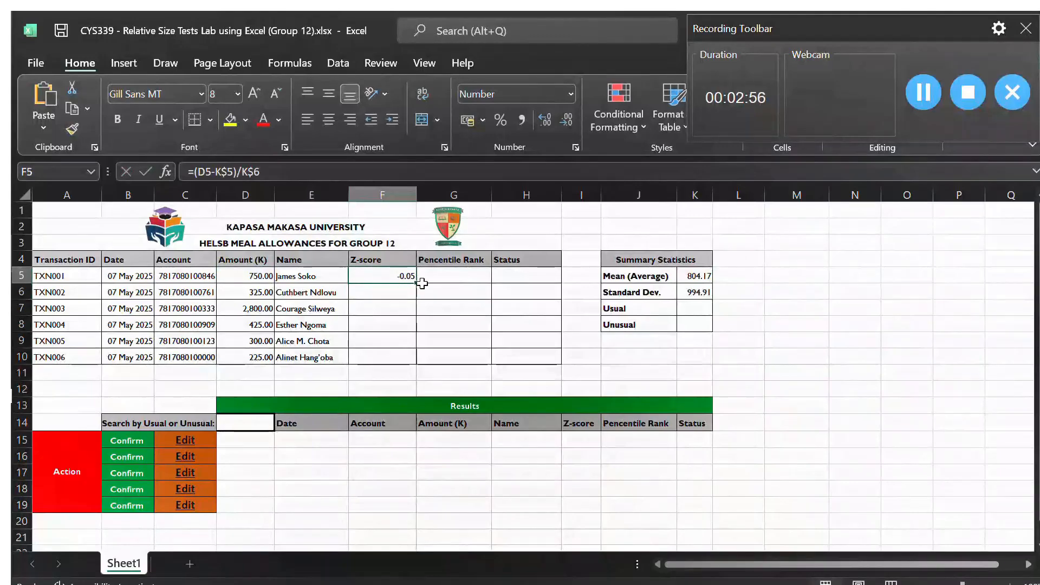
left_click_drag(415, 282, 415, 360)
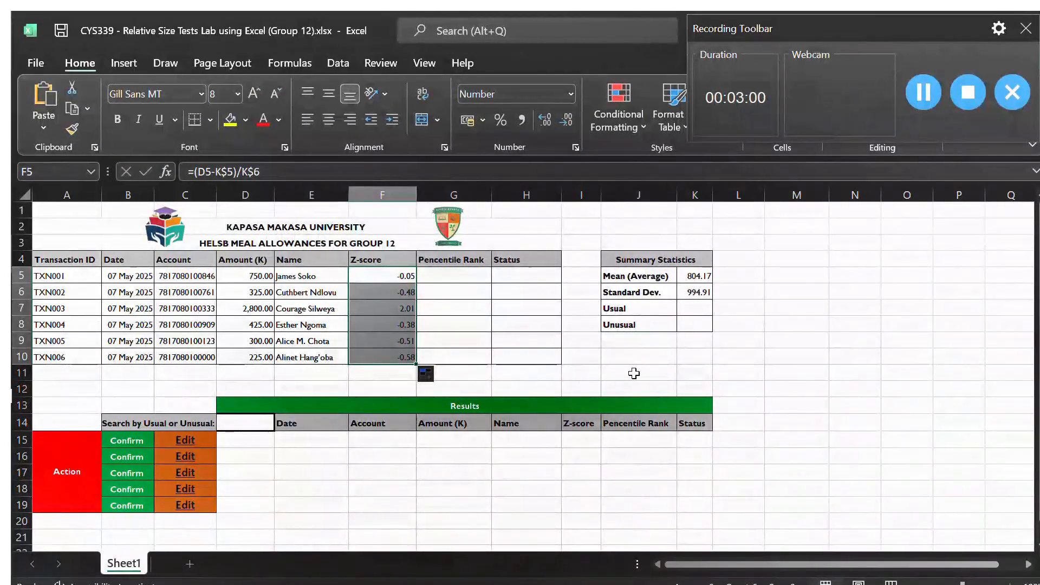
left_click(661, 372)
Enter the percentile rank formula =PERCENTRANK.INC(D5:D10,D5) in cell G5 for transaction TXN001.
left_click(451, 279)
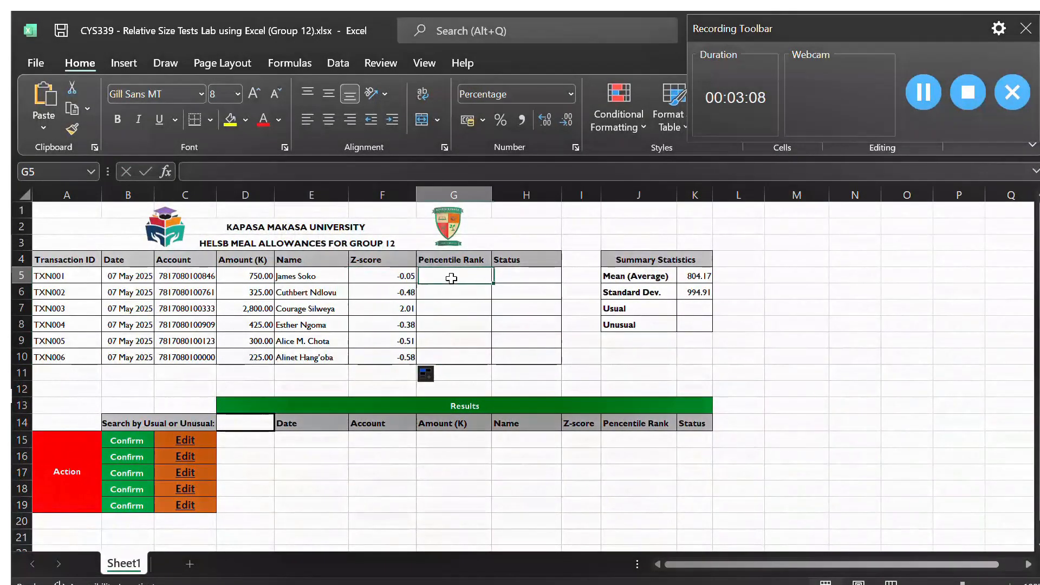
left_click(260, 174)
type("=")
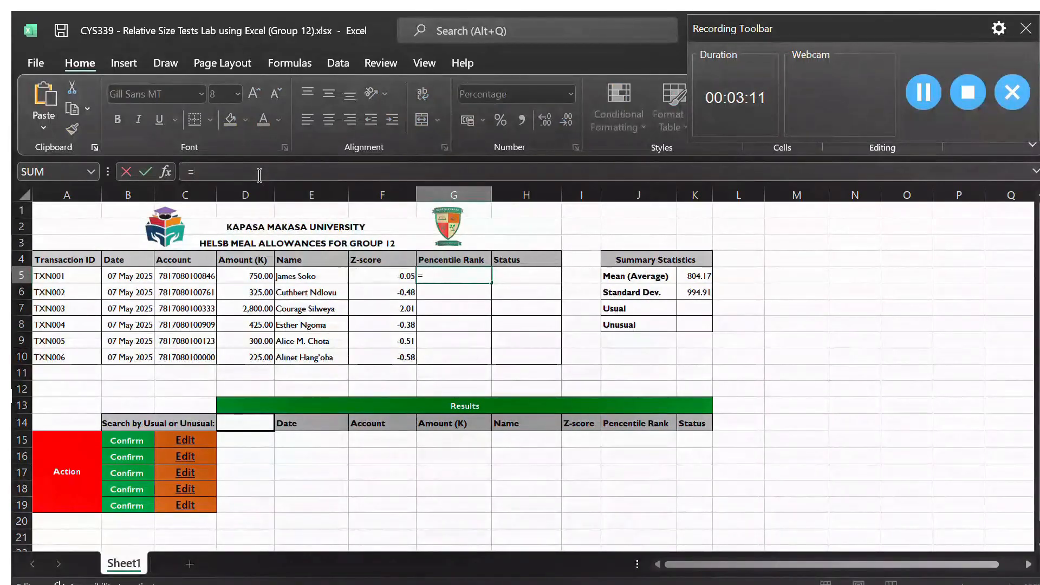
type("PER")
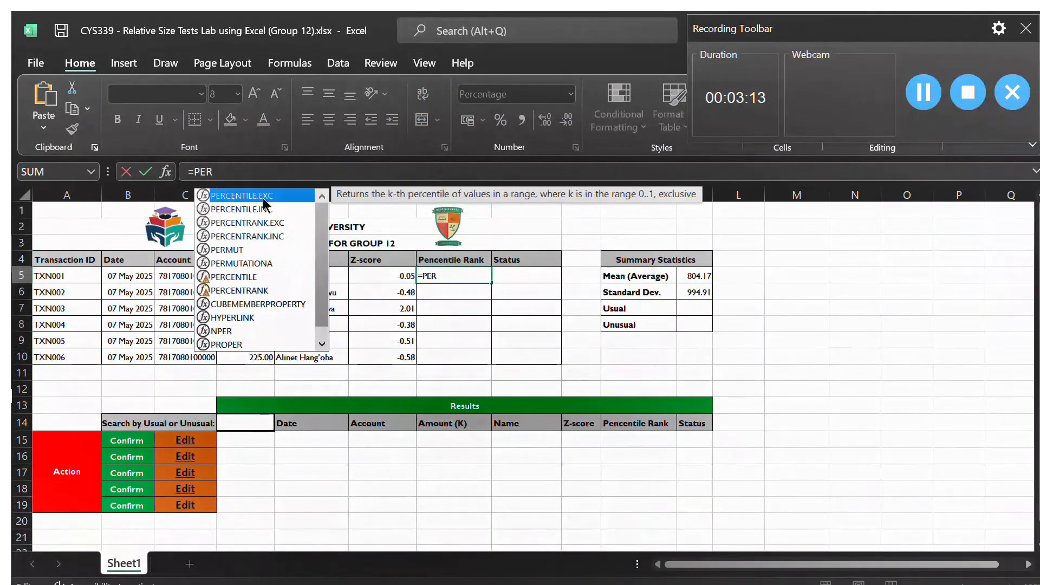
double_click(241, 236)
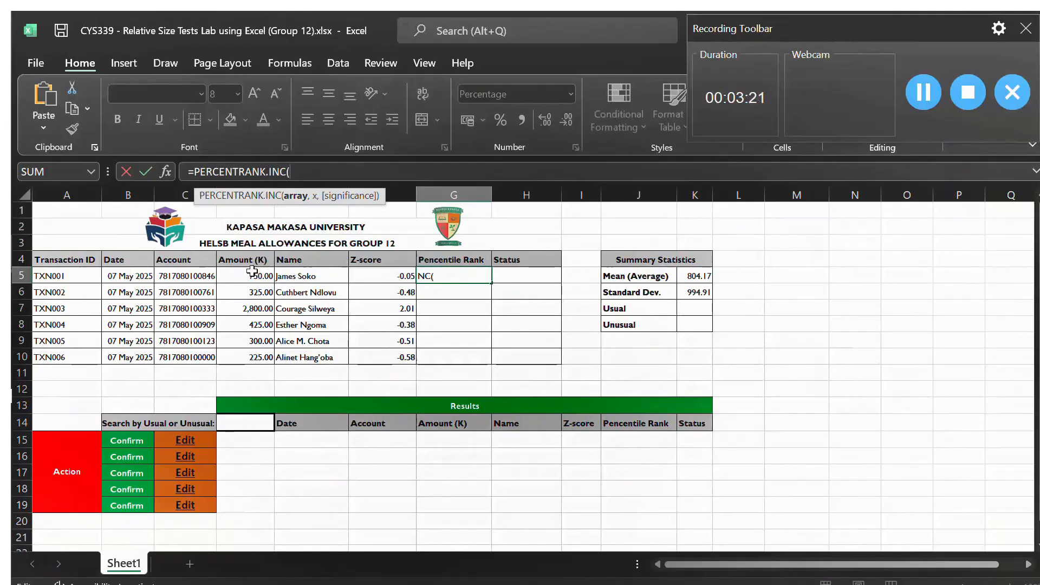
left_click_drag(255, 275, 259, 358)
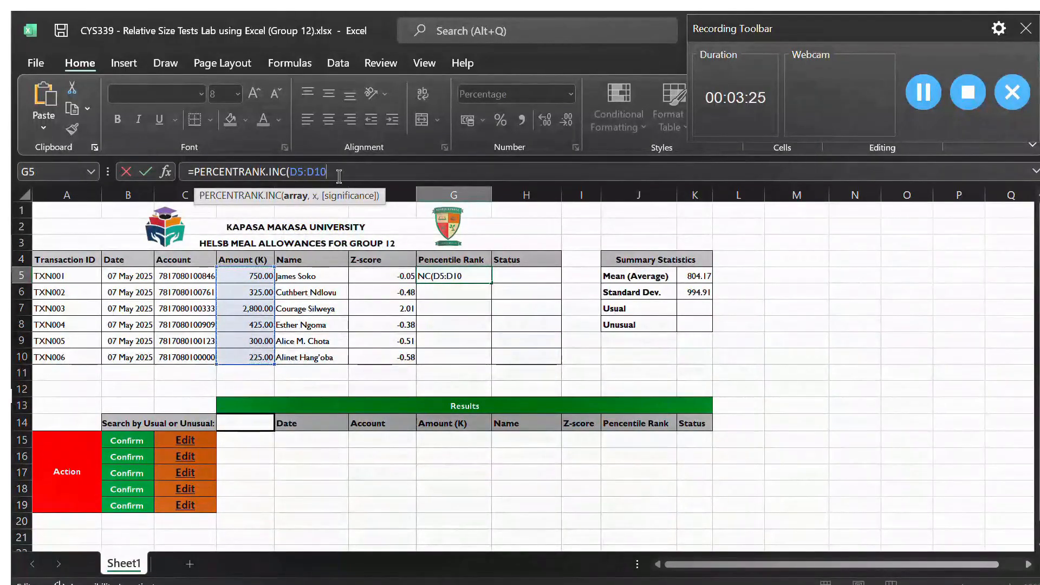
type(",")
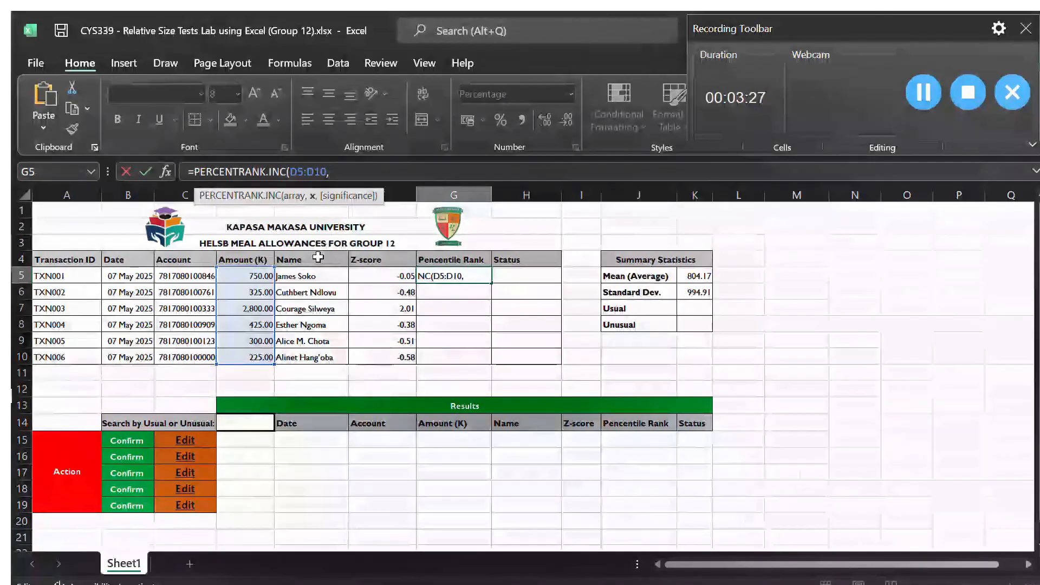
left_click(254, 276)
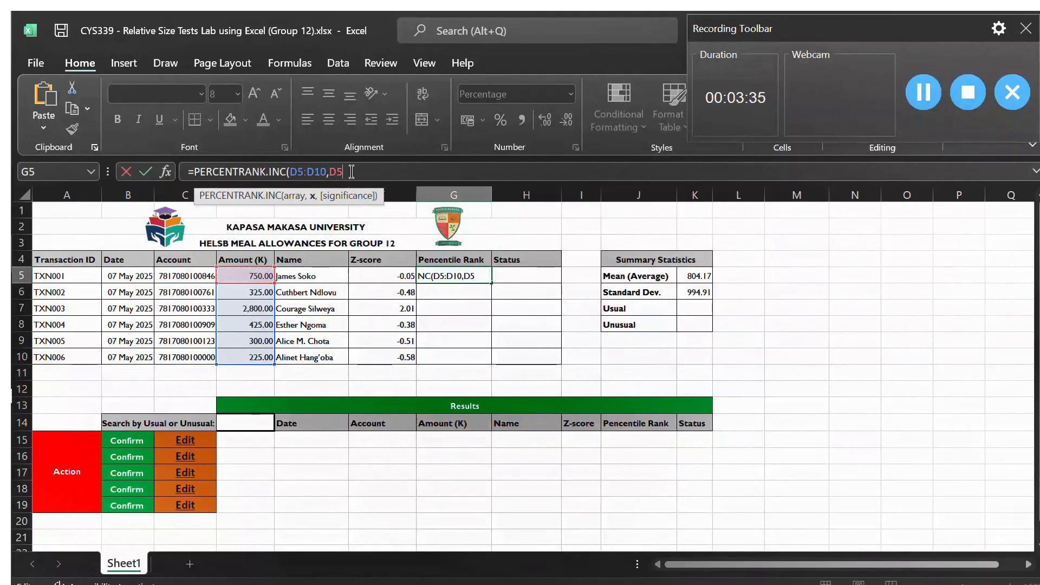
type(")")
key("Return")
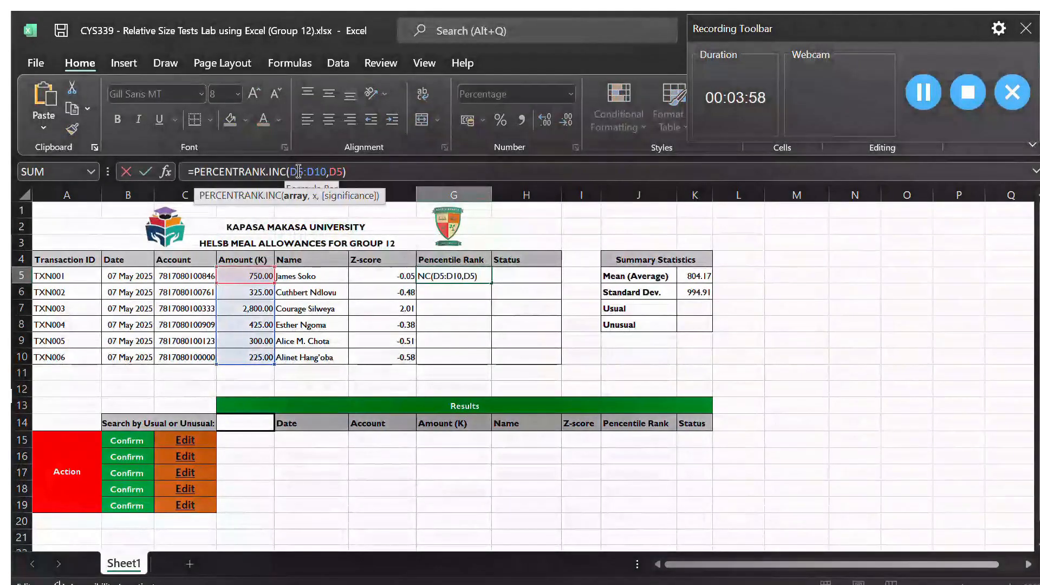
Lock the rows of the array range in the G5 formula so it reads =PERCENTRANK.INC(D$5:D$10,D5).
type("£")
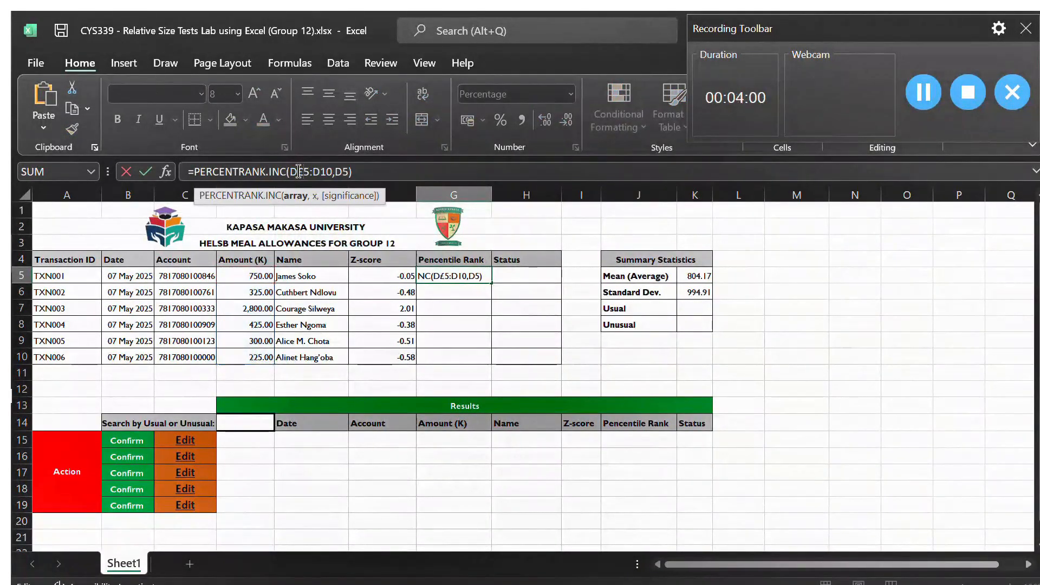
key("BackSpace")
type("$")
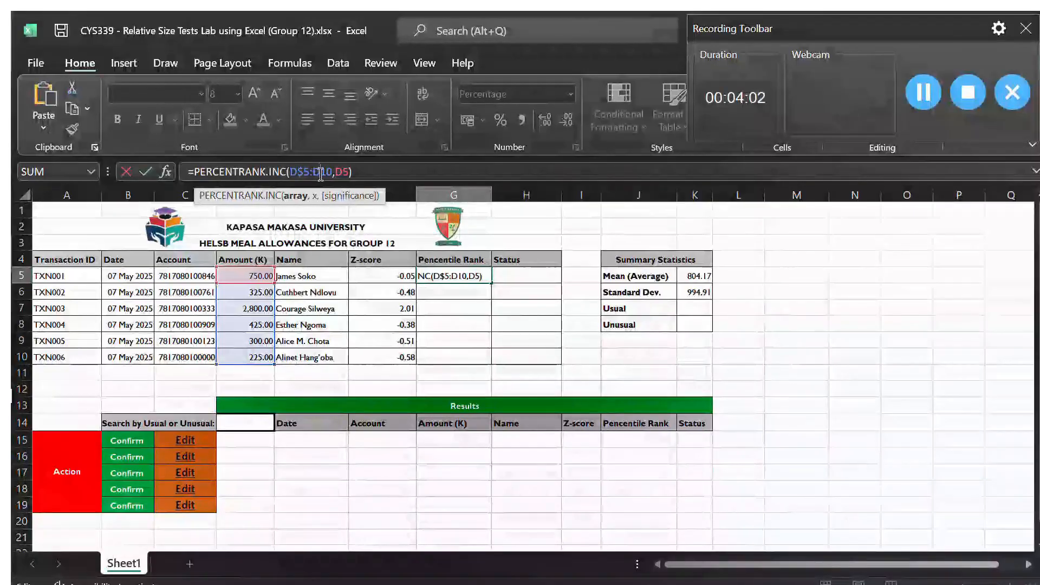
left_click(321, 174)
type("$")
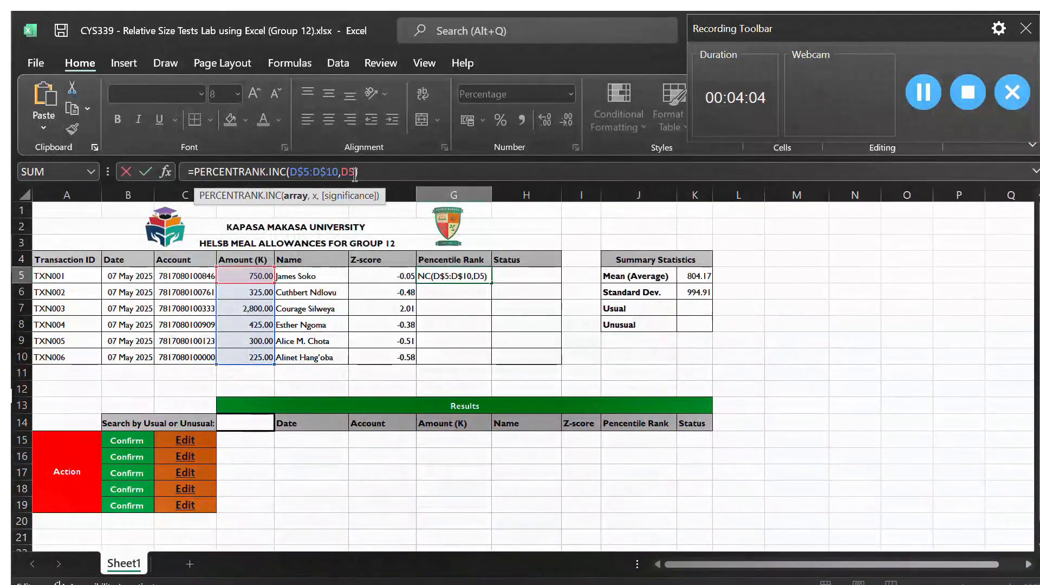
left_click(375, 174)
key("Return")
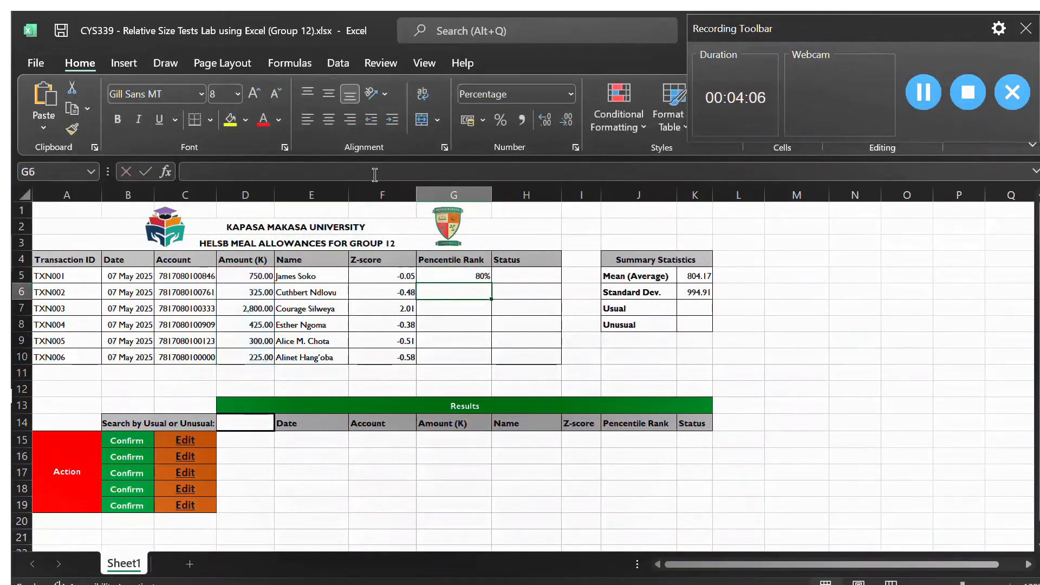
Fill the percentile rank formula from G5 down to G10 for the remaining transactions.
left_click(463, 276)
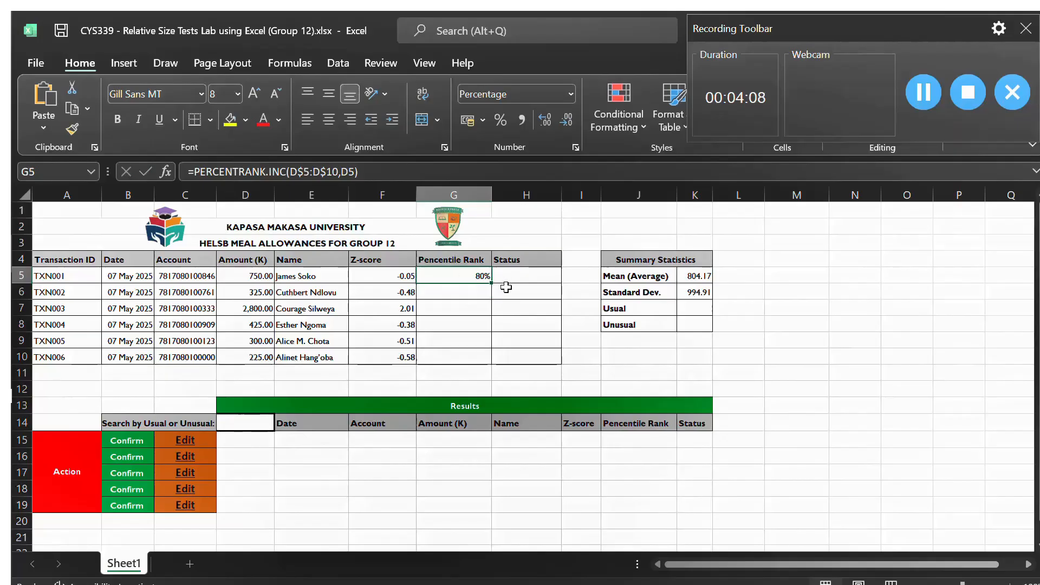
left_click_drag(490, 280, 490, 360)
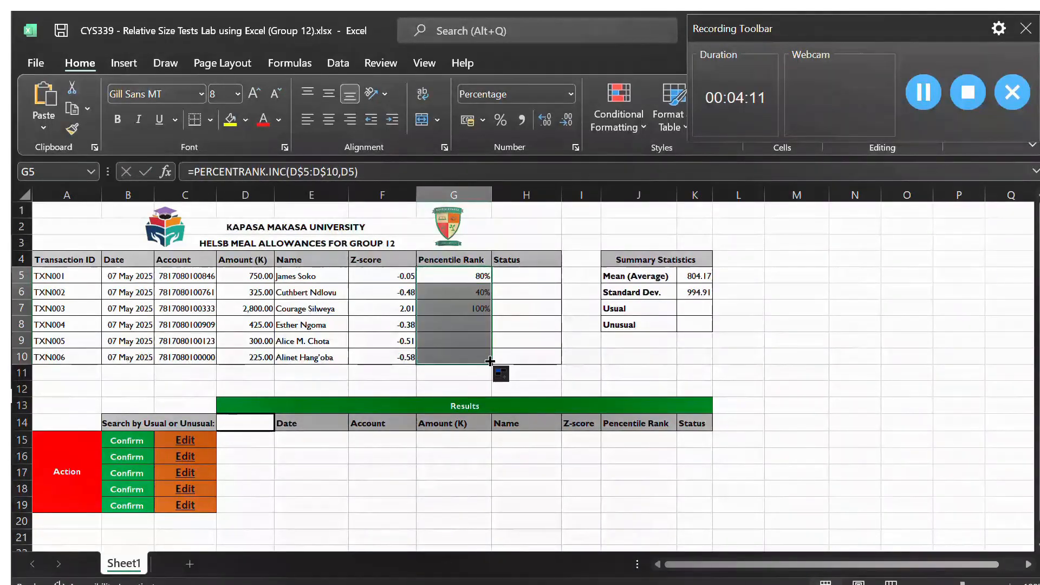
left_click(594, 381)
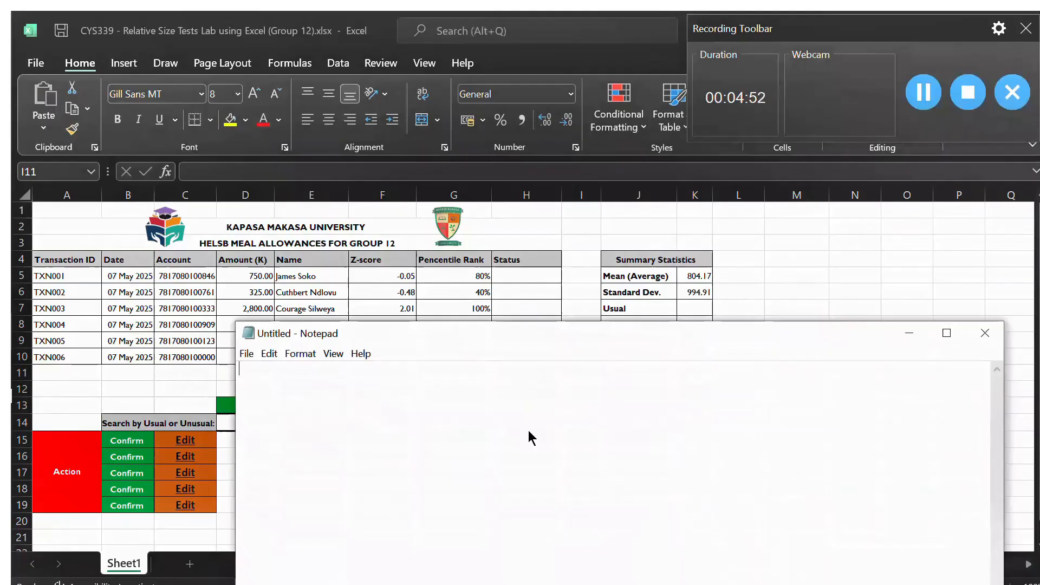
Draft the first line of the status formula in a blank Notepad document: =IF(G5 > 95%, "Unusual", followed by a line break.
type("=IF(")
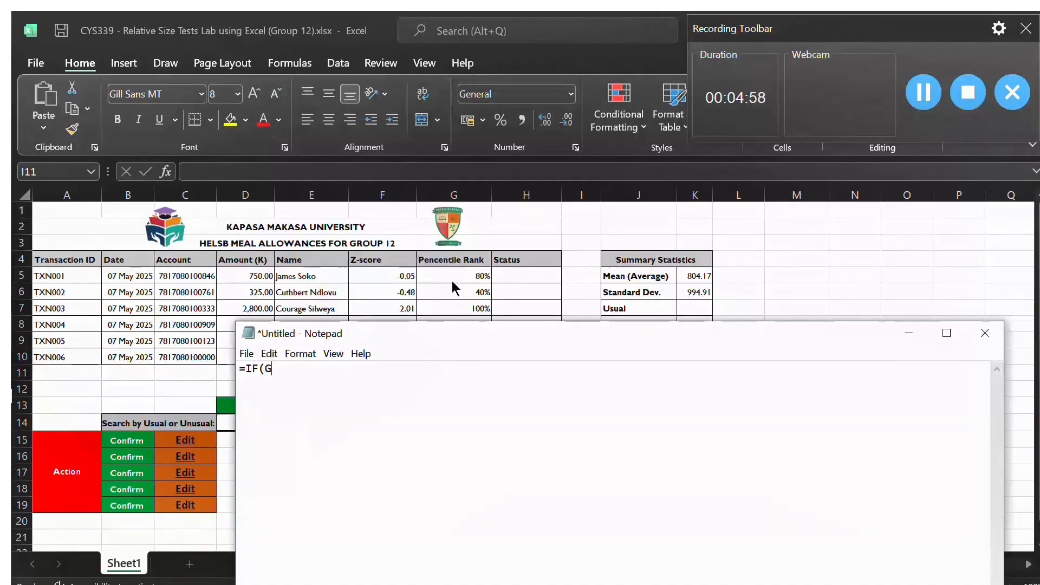
type("G5 > 95")
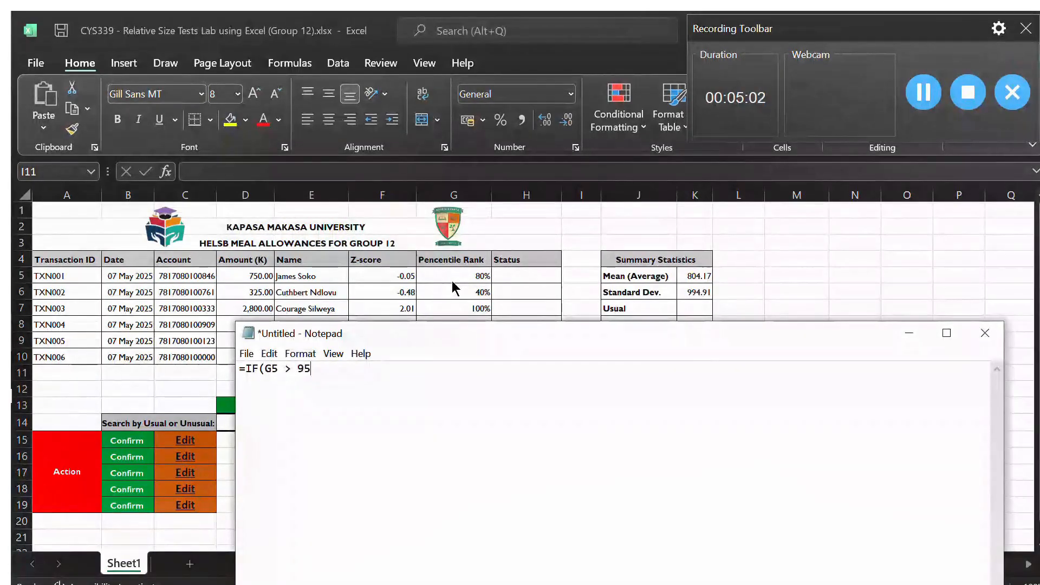
type("%, ")
type("\"U\"")
key("Left")
type("Unusua")
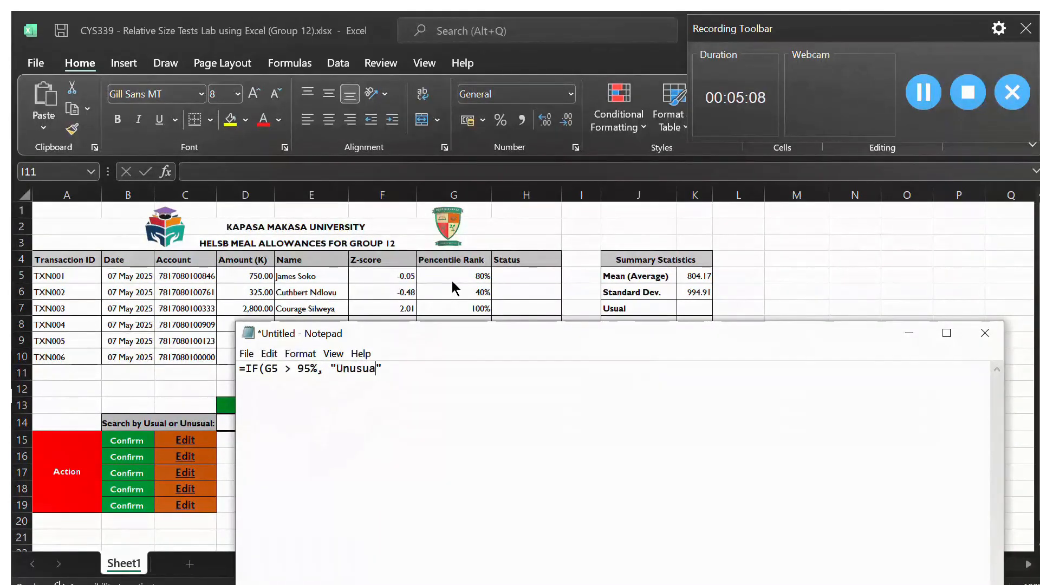
type("l")
key("Right")
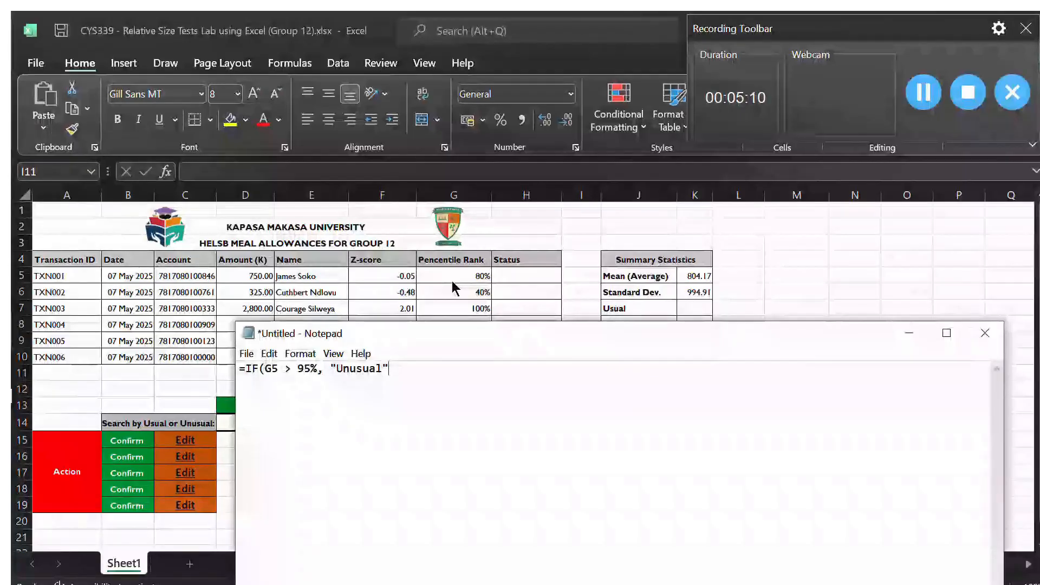
type(",")
key("Return")
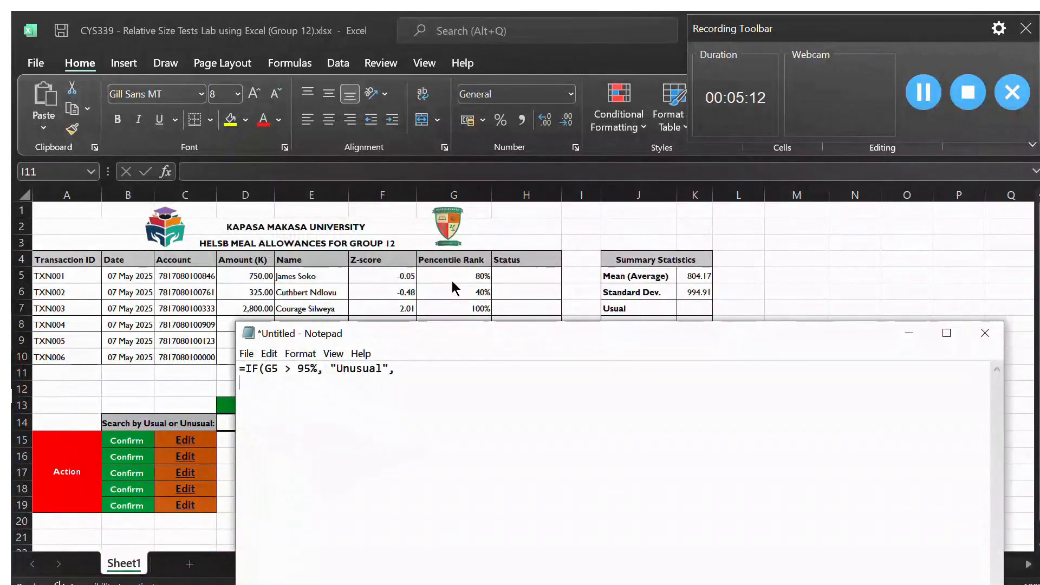
Complete the drafted formula in Notepad with the second line IF(G5 < 95%, "Usual")).
type("IF")
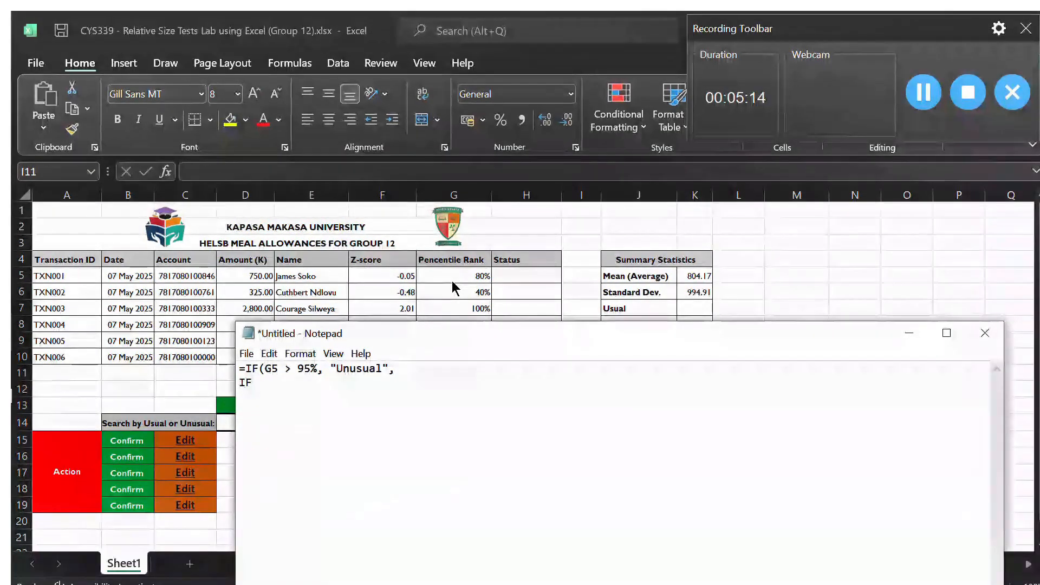
type("(G")
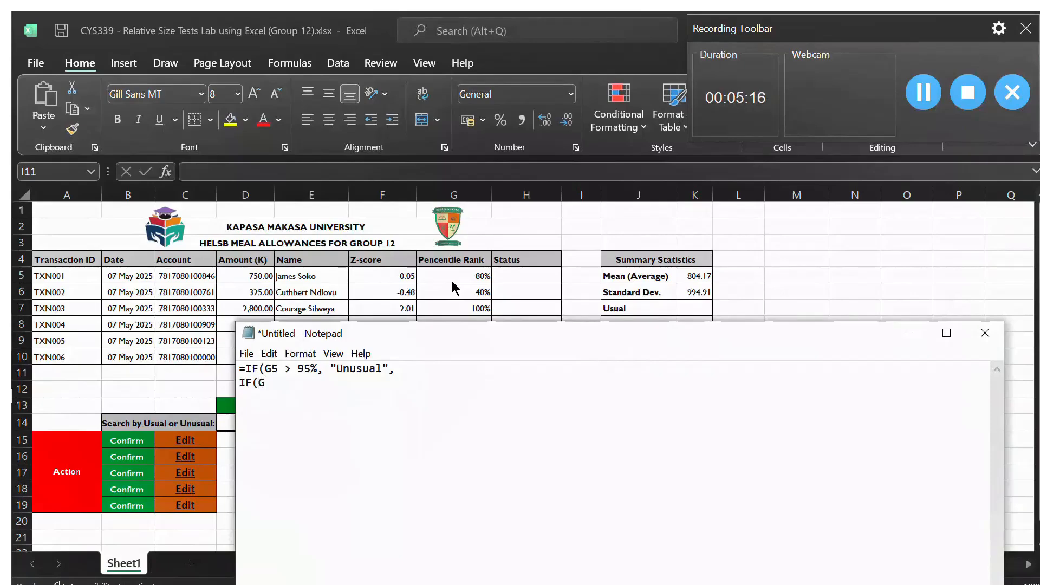
type("5 < ")
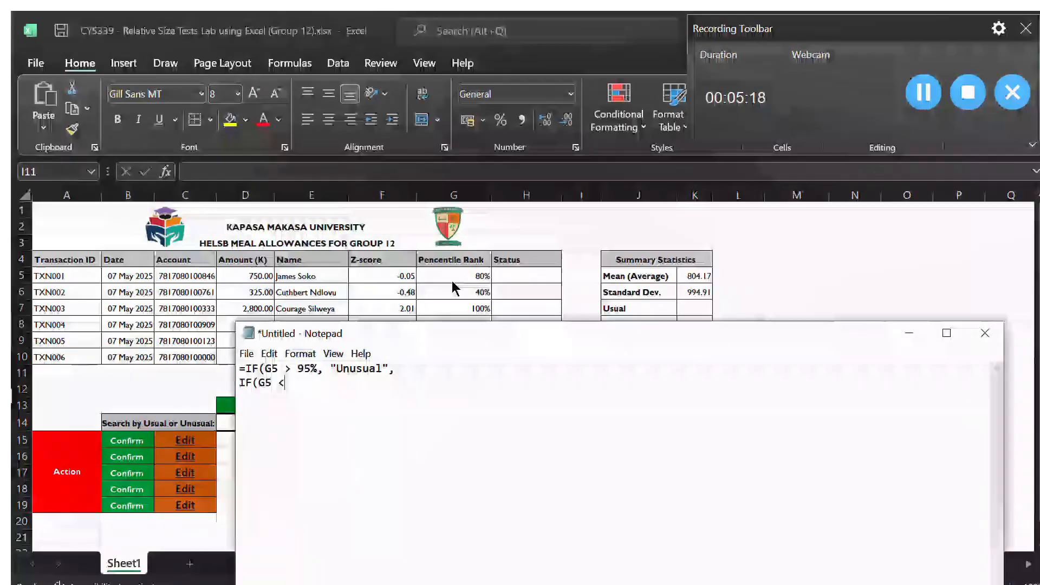
type("95")
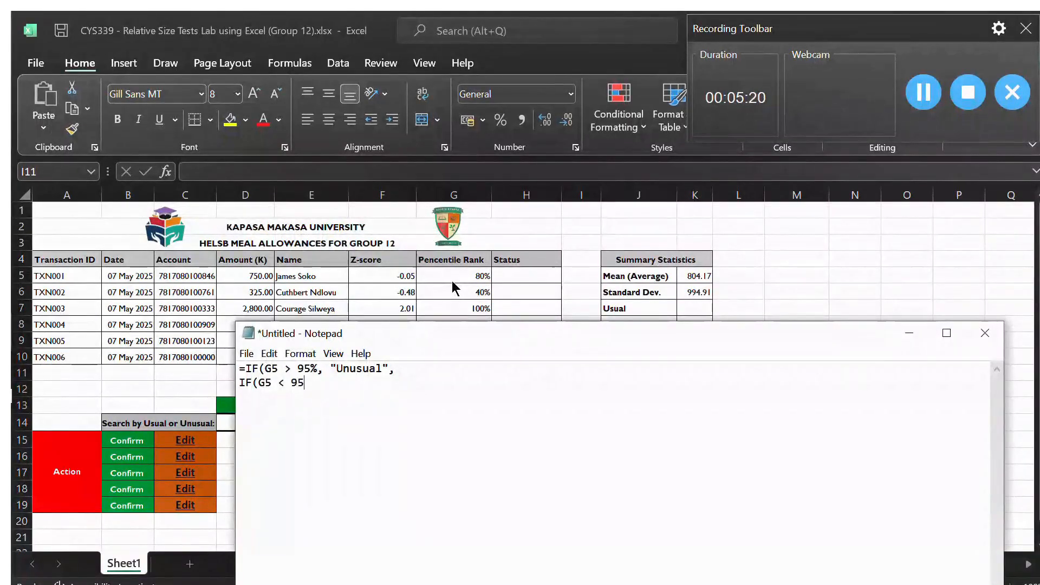
type("%, \"\"")
key("Left")
type("Usual")
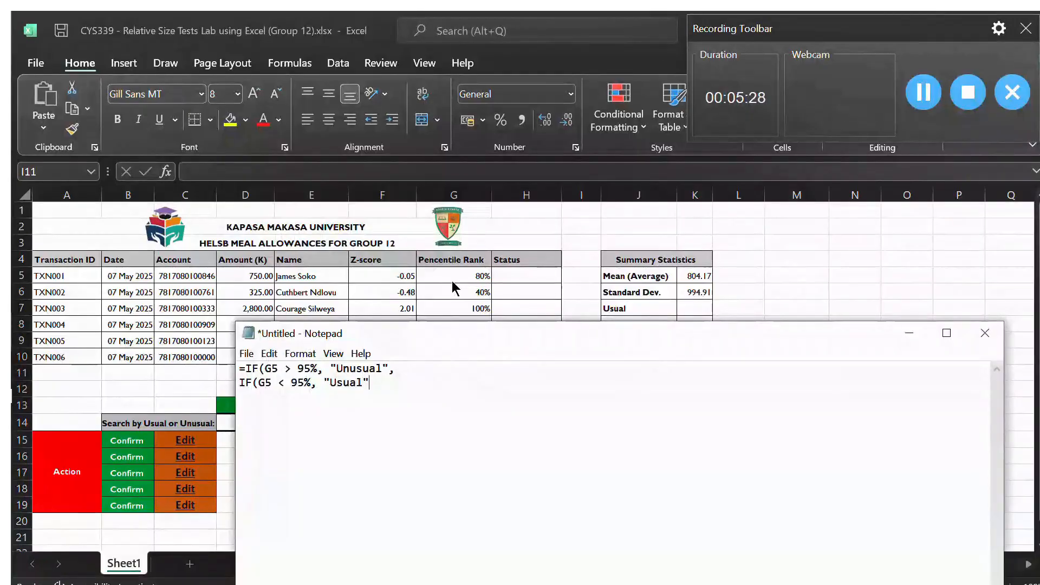
key("End")
type("))")
Copy the whole drafted IF formula from Notepad into Status cell H5 of the Excel sheet.
key("ctrl+a")
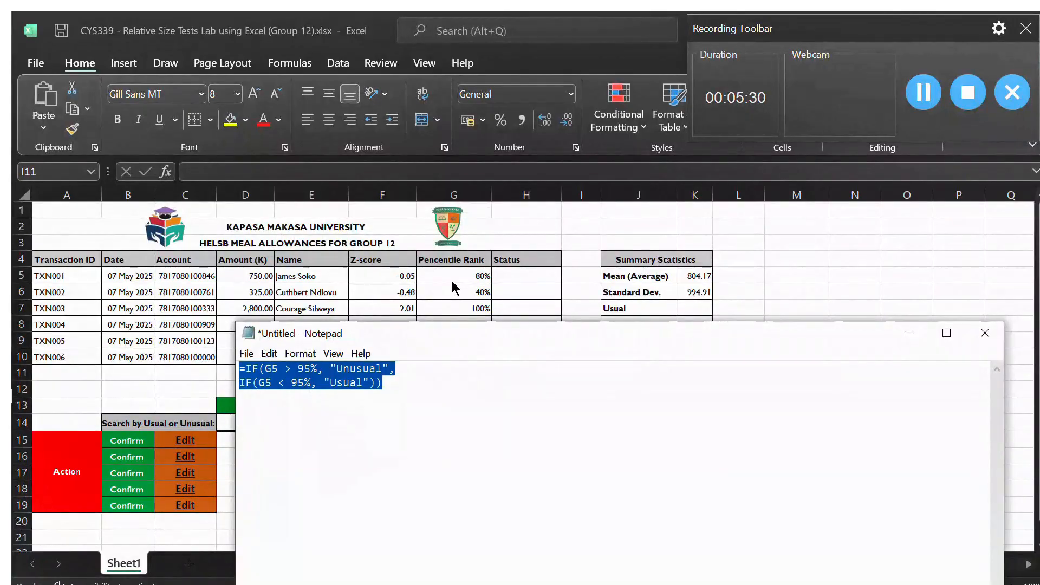
left_click(910, 333)
left_click(535, 279)
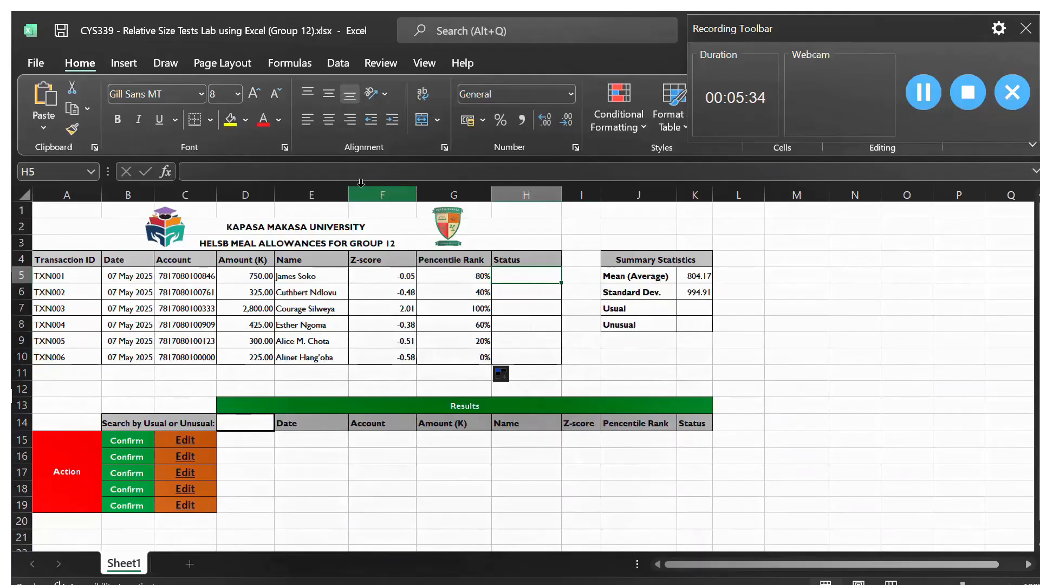
left_click(254, 172)
key("ctrl+v")
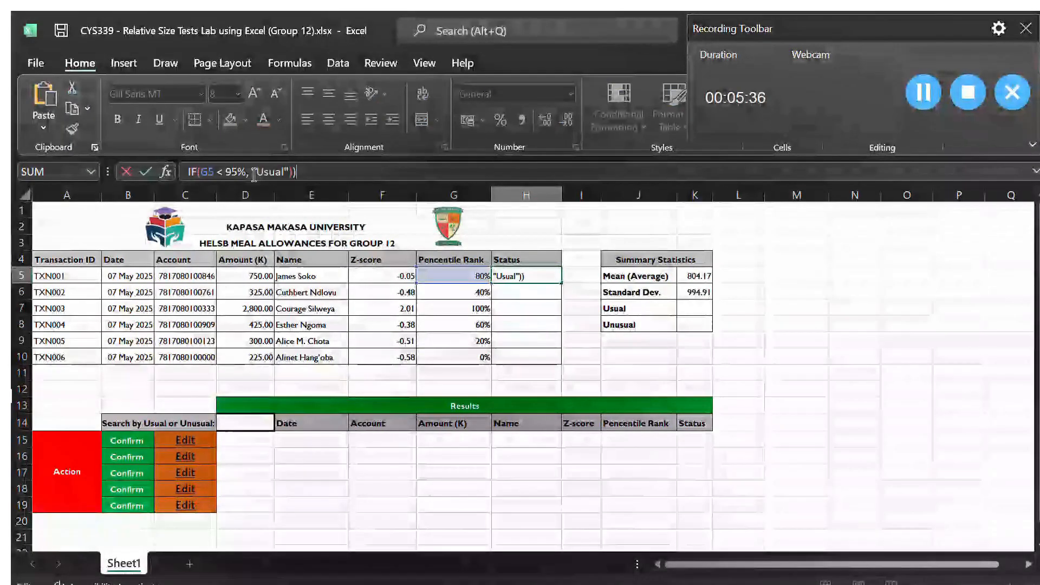
key("Return")
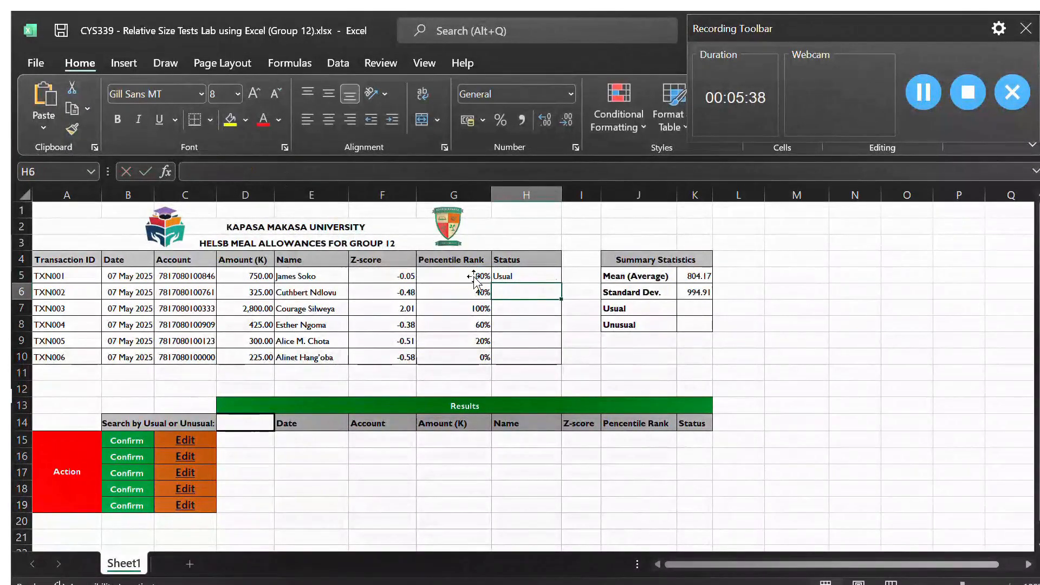
Fill the status formula from H5 down to H10 and check the percentile rank and status formulas of TXN003.
left_click(522, 279)
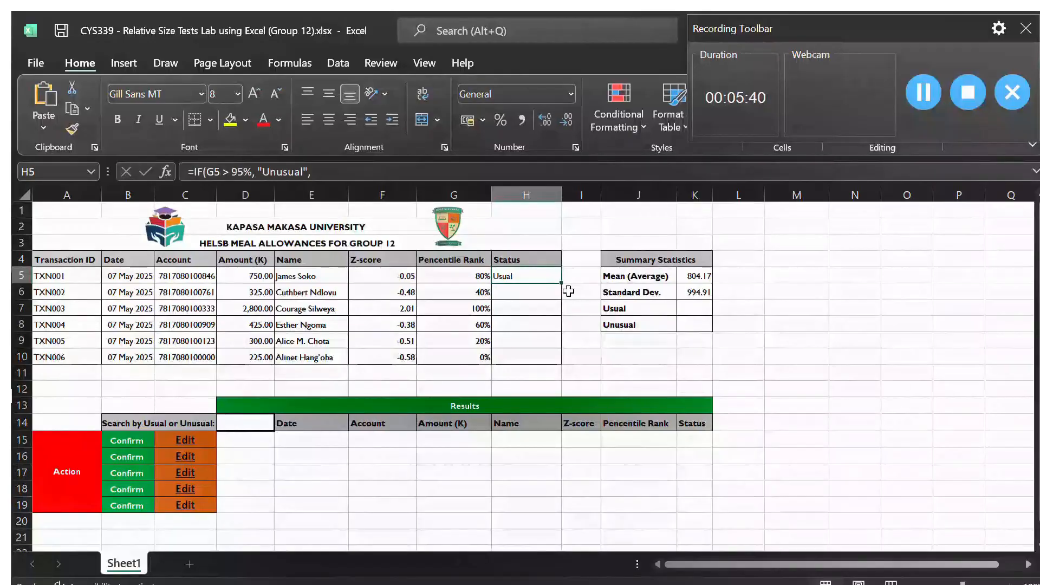
left_click_drag(560, 284, 562, 362)
left_click(638, 375)
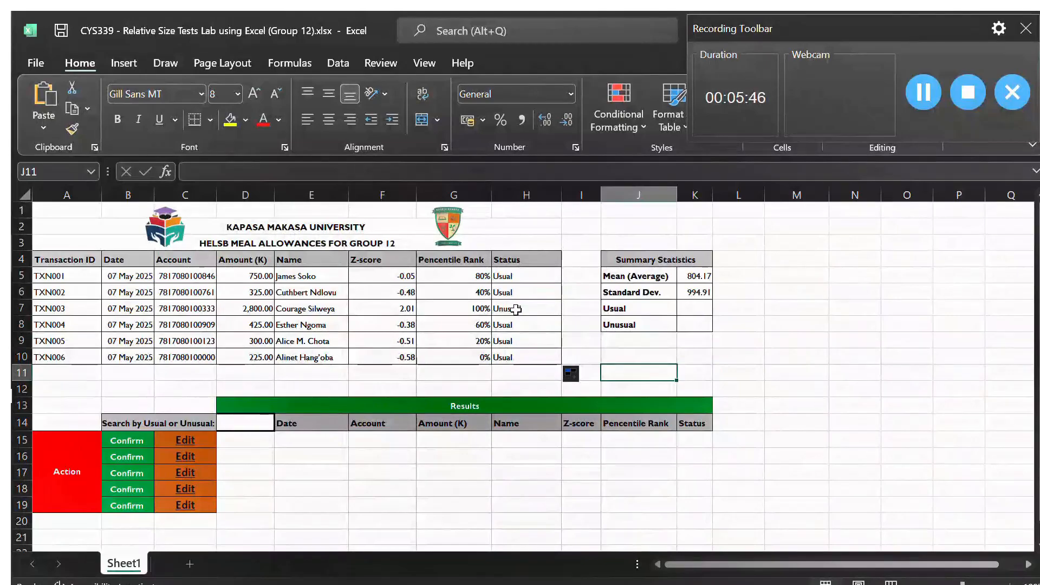
left_click(480, 309)
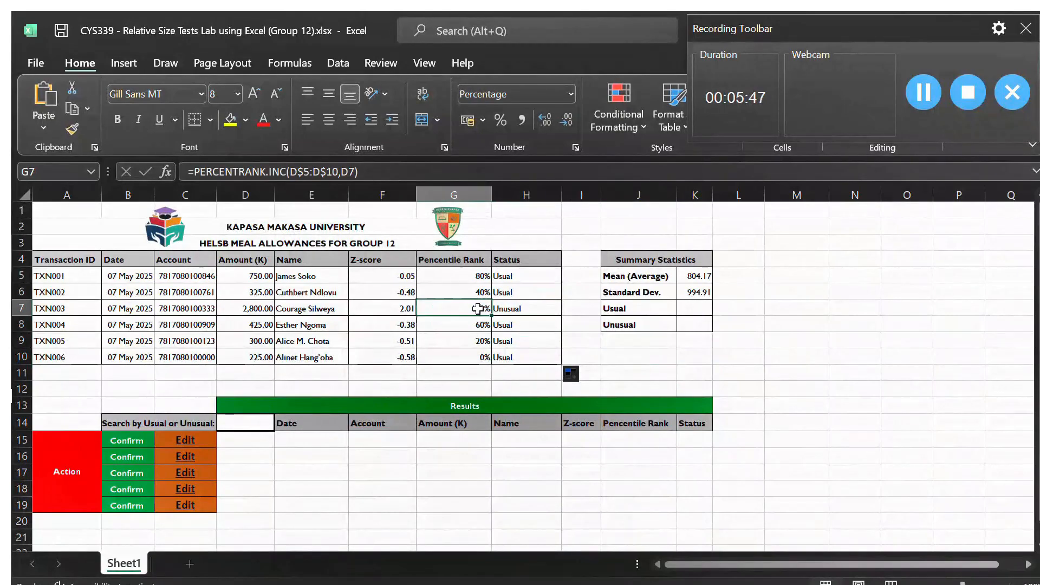
left_click(520, 310)
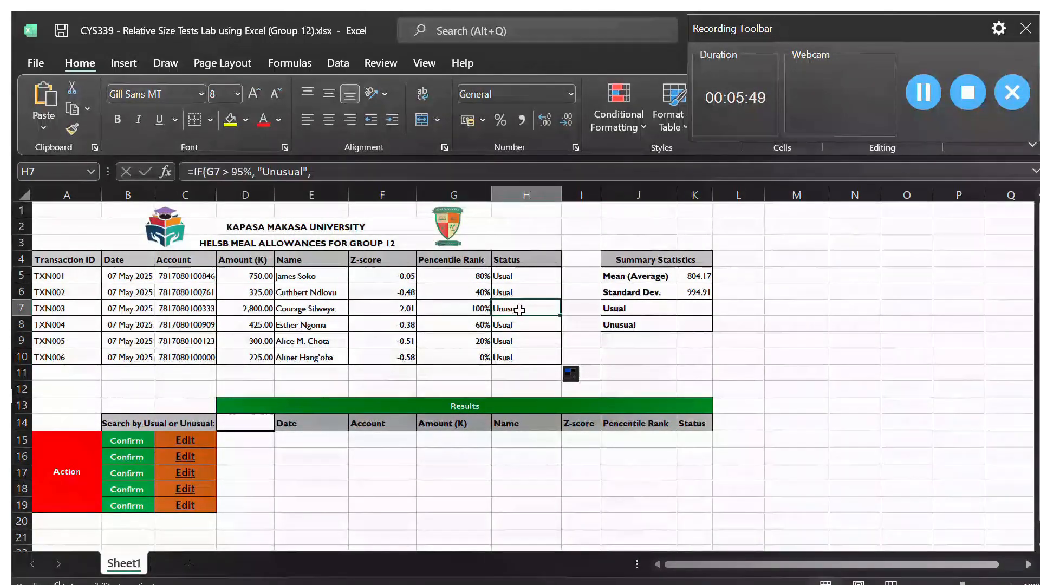
left_click(616, 359)
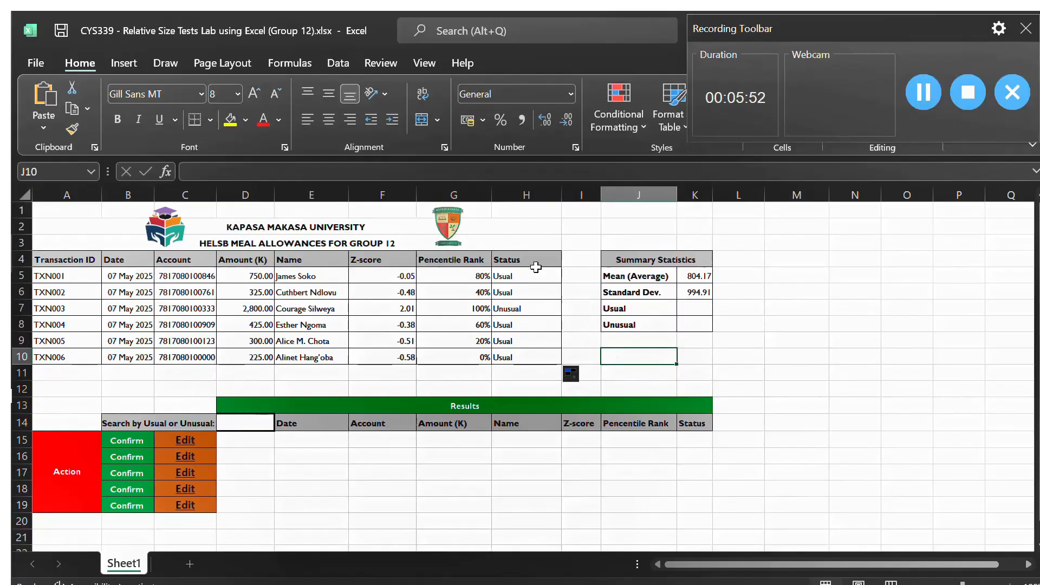
Count the Usual statuses in summary cell K7 with the formula =COUNTIF(H5:H10,"Usual").
left_click(692, 309)
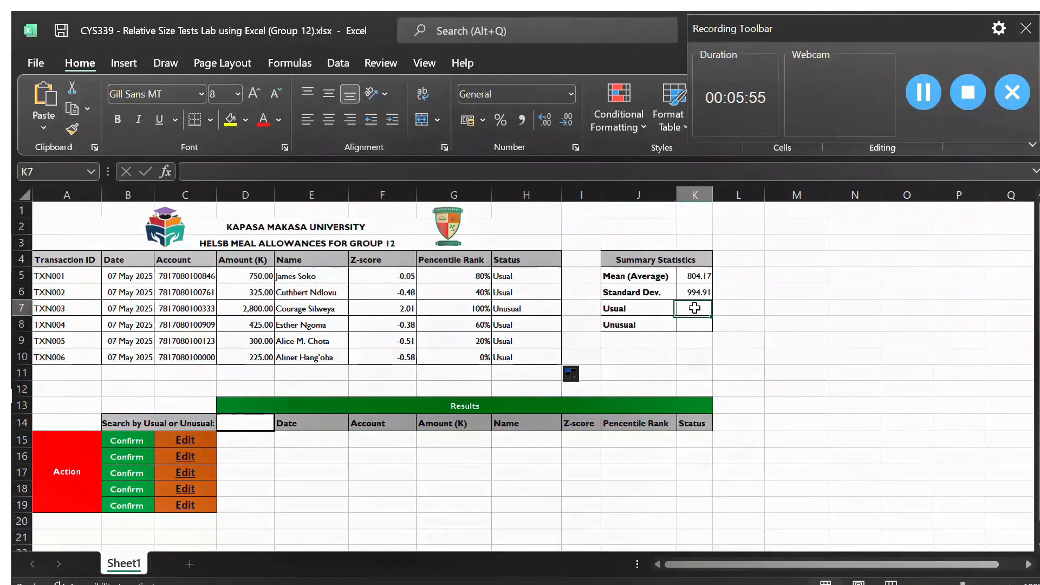
left_click(368, 173)
type("=")
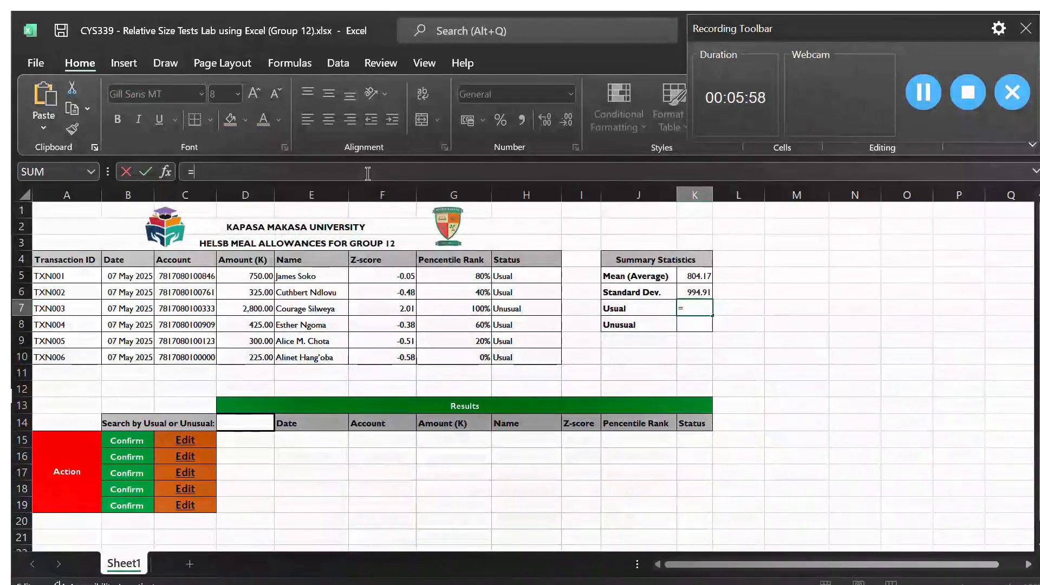
type("COUN")
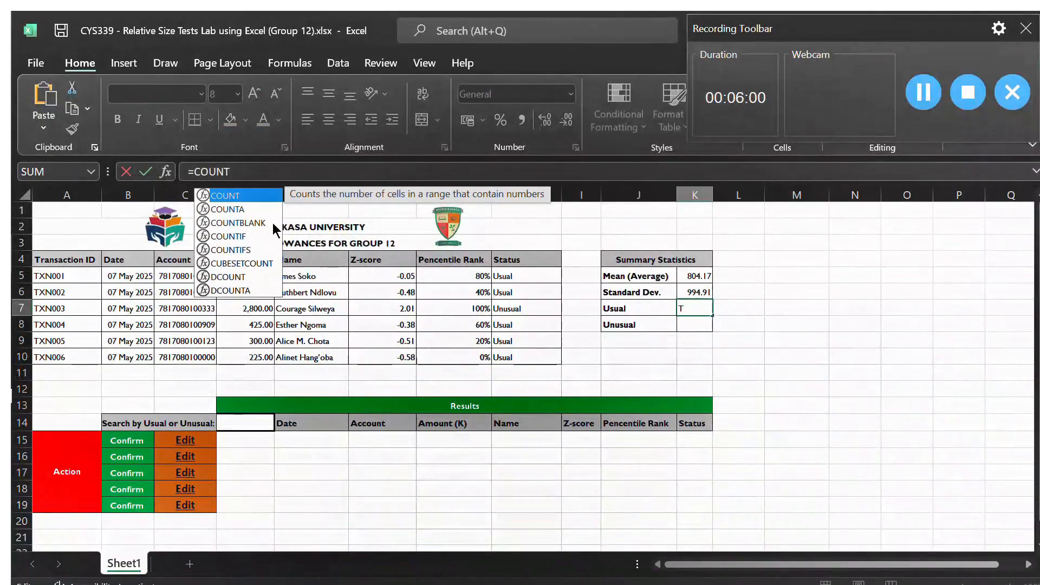
type("T")
double_click(239, 237)
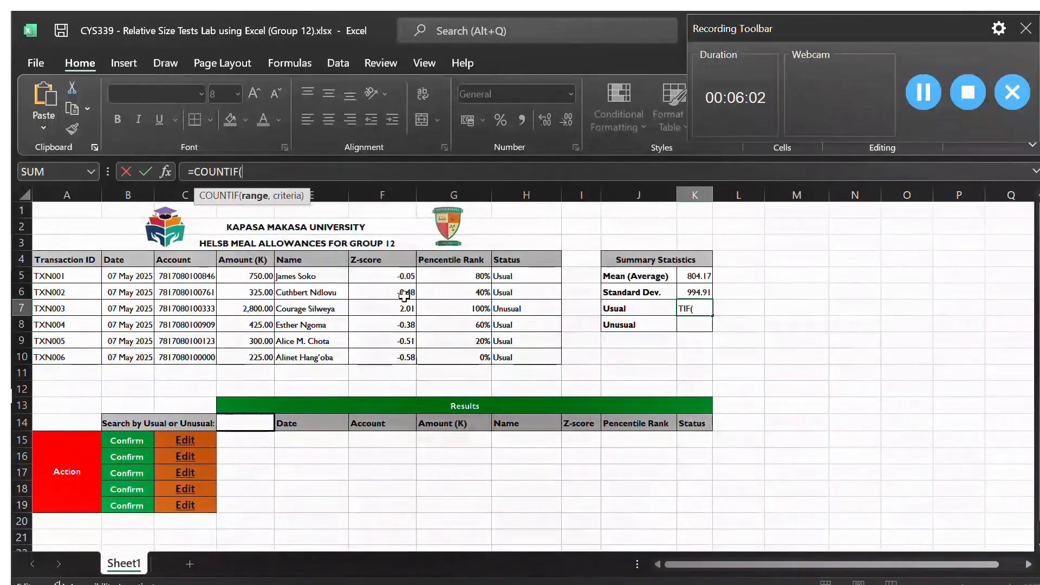
left_click_drag(516, 276, 519, 354)
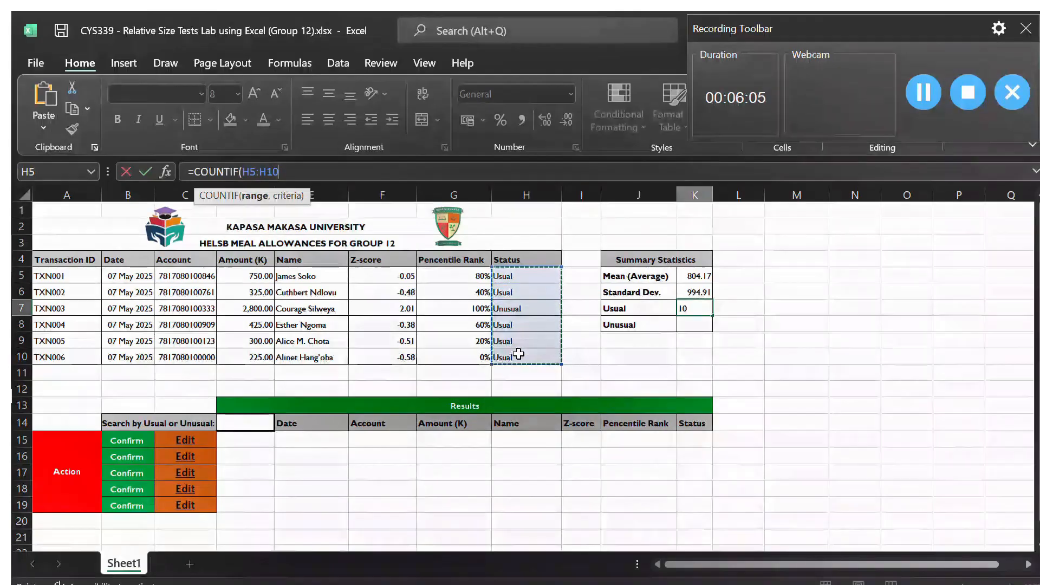
left_click(294, 172)
type(",")
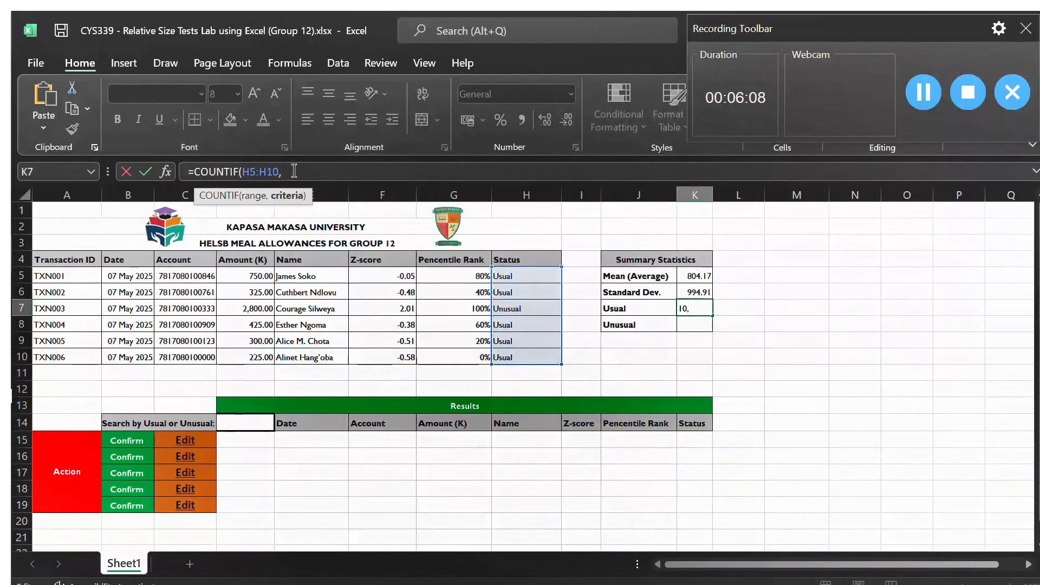
type("\"U")
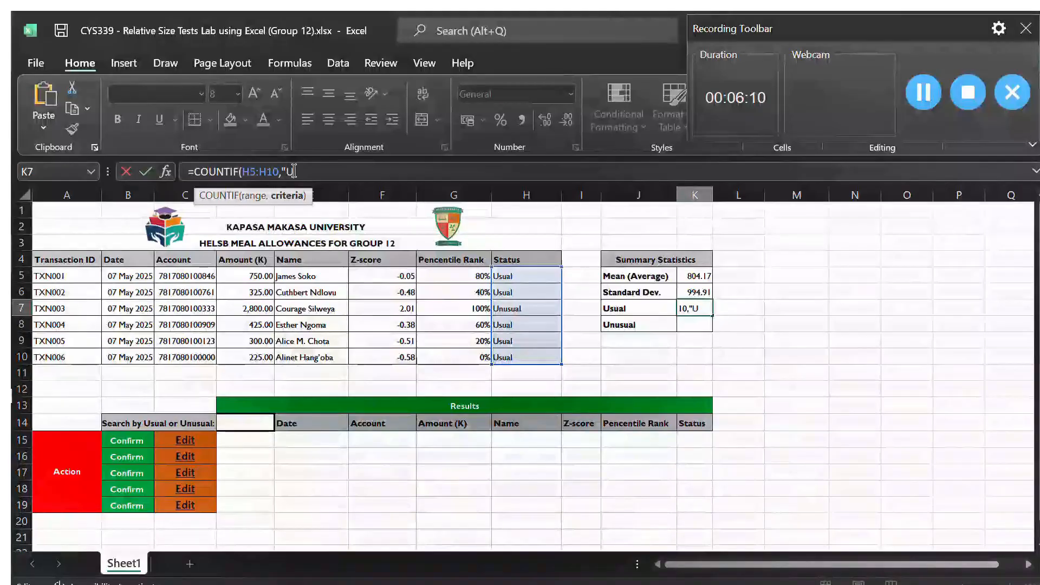
type("sual")
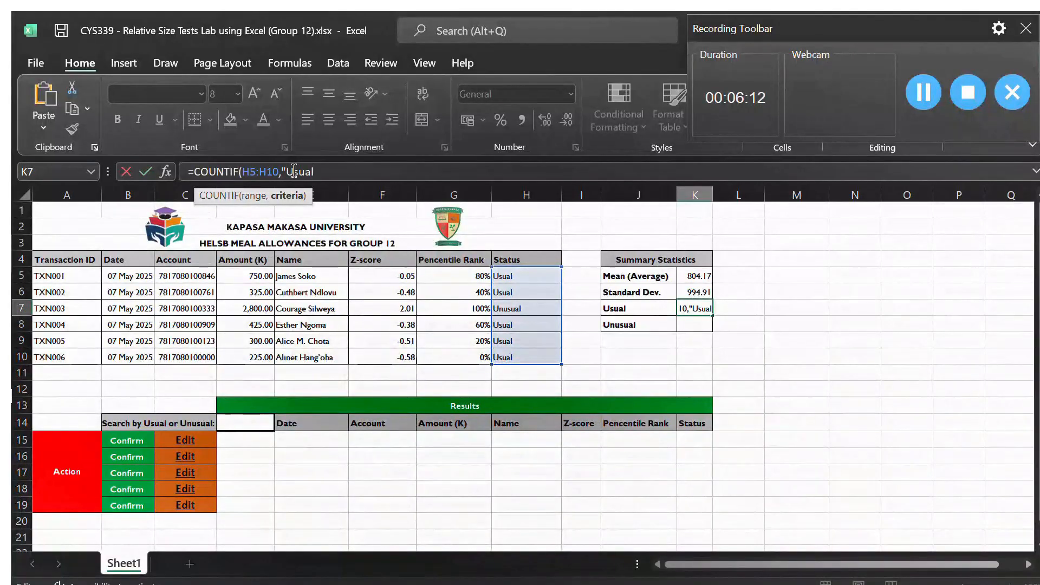
type("\")")
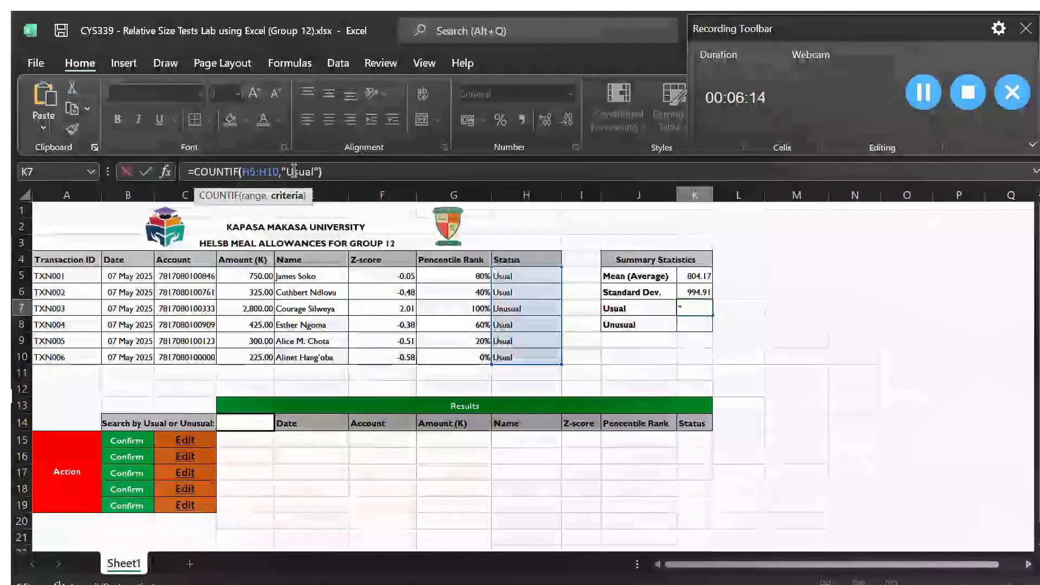
key("Return")
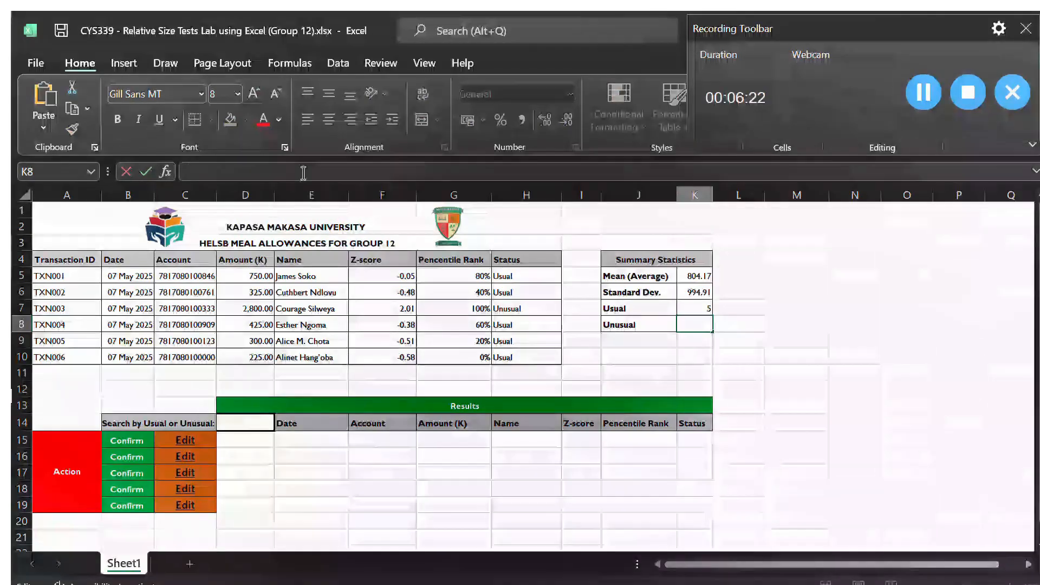
Count the Unusual statuses in summary cell K8 with the formula =COUNTIF(H5:H10,"Unusual").
type("=")
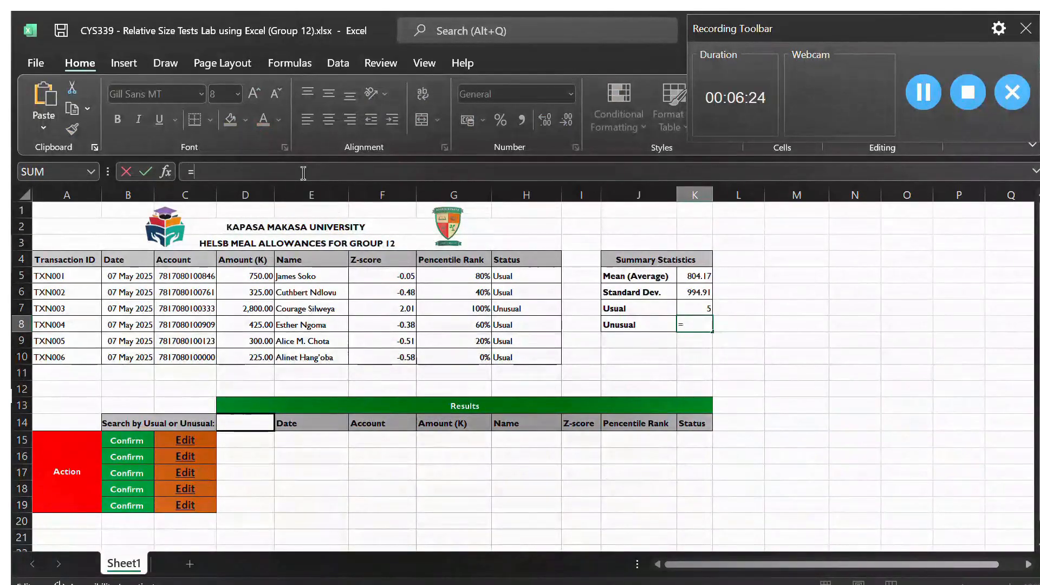
type("COUN")
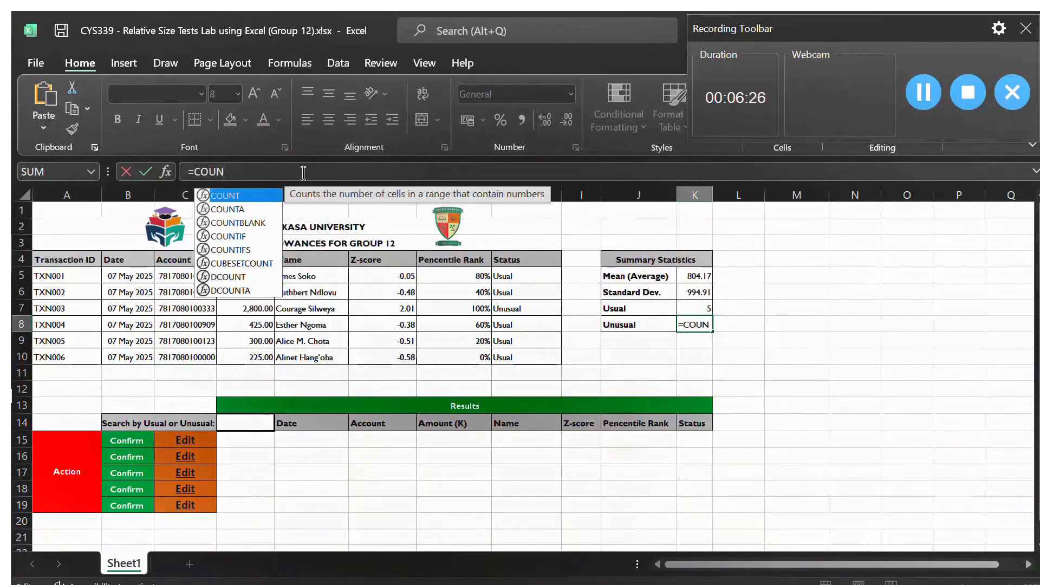
type("TIF(")
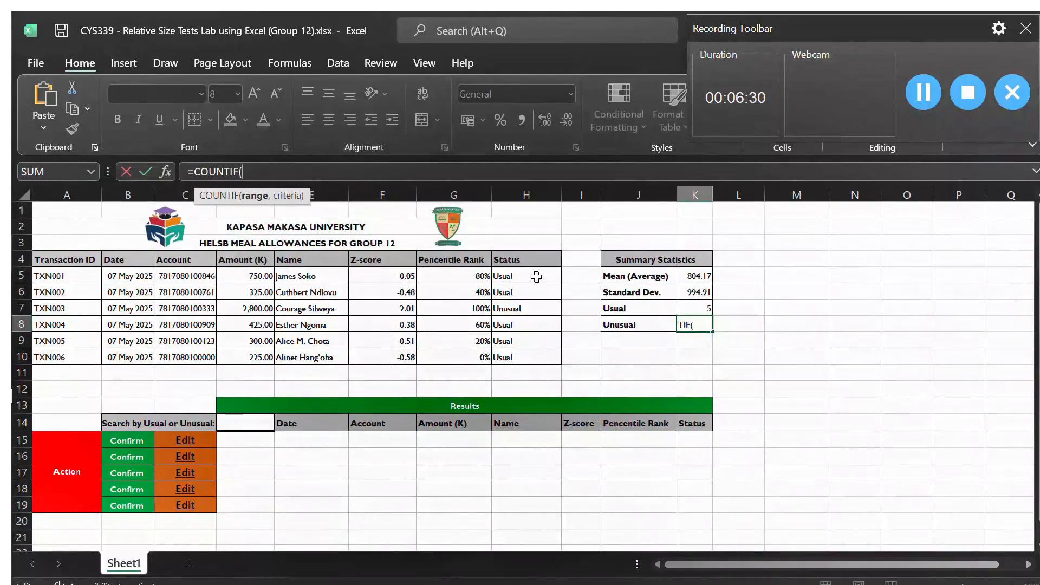
left_click_drag(536, 276, 538, 356)
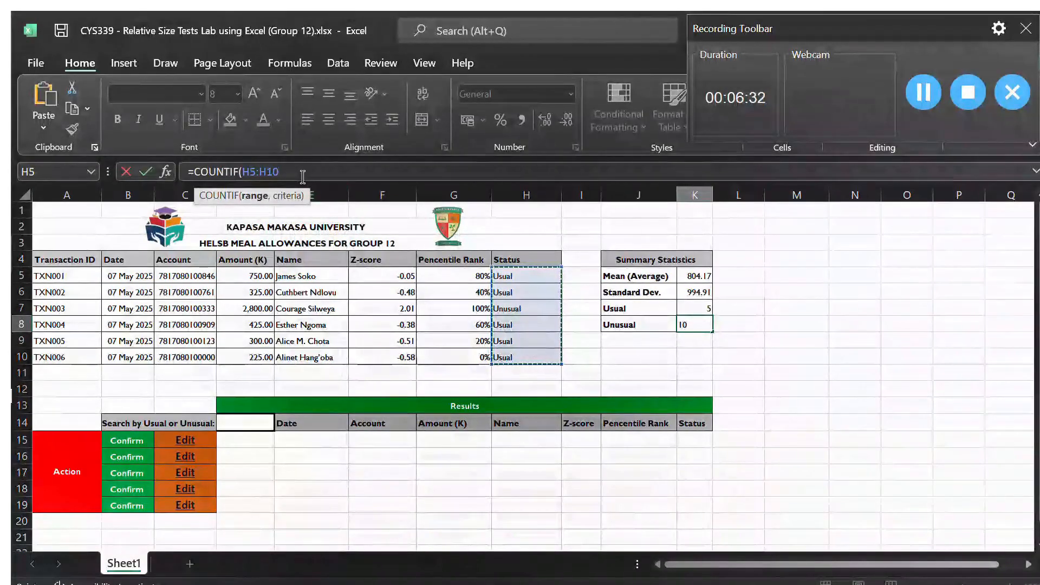
type(",\"")
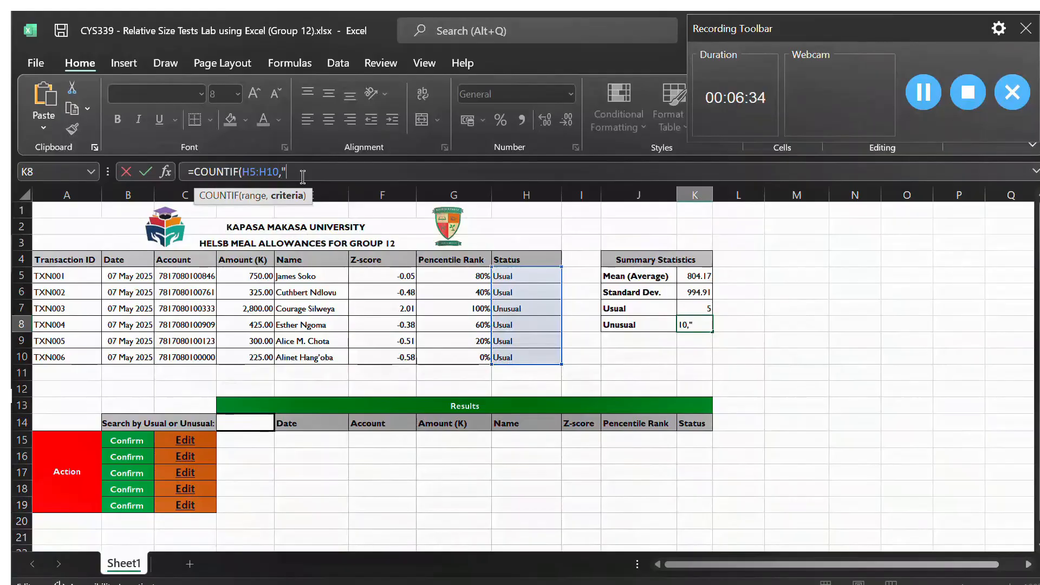
type("Unusual\"")
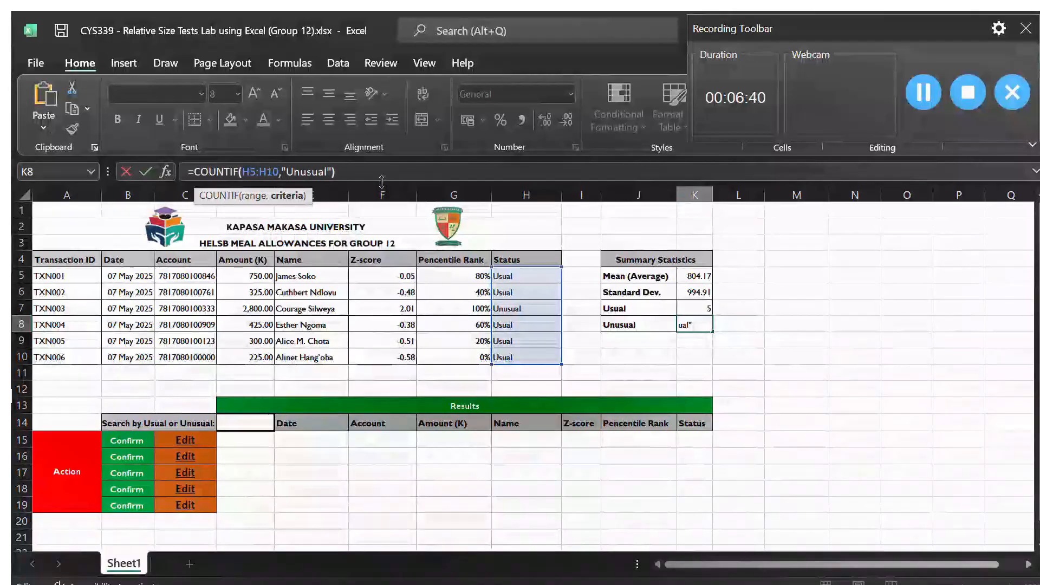
key("Return")
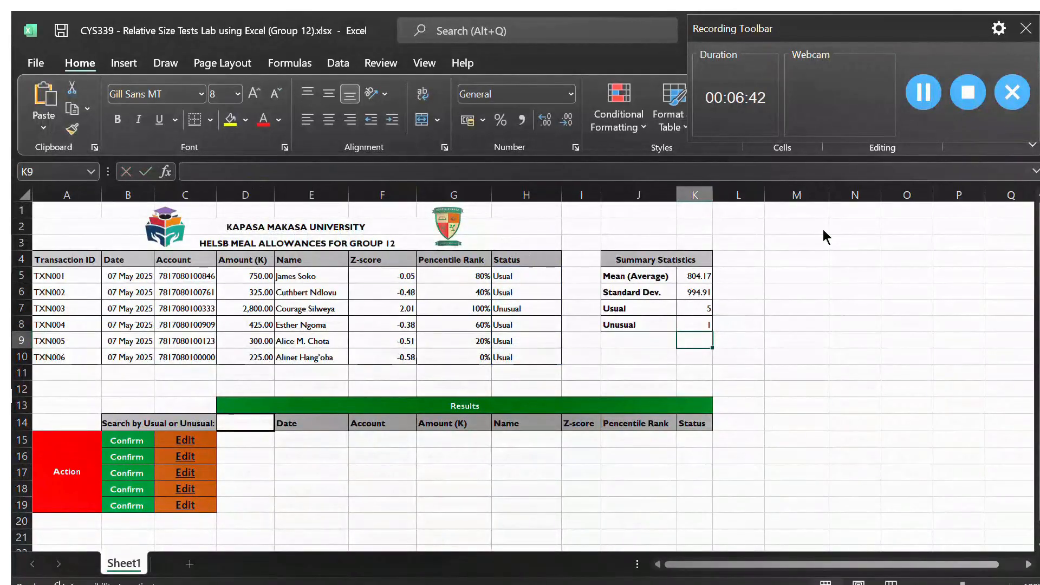
left_click(923, 100)
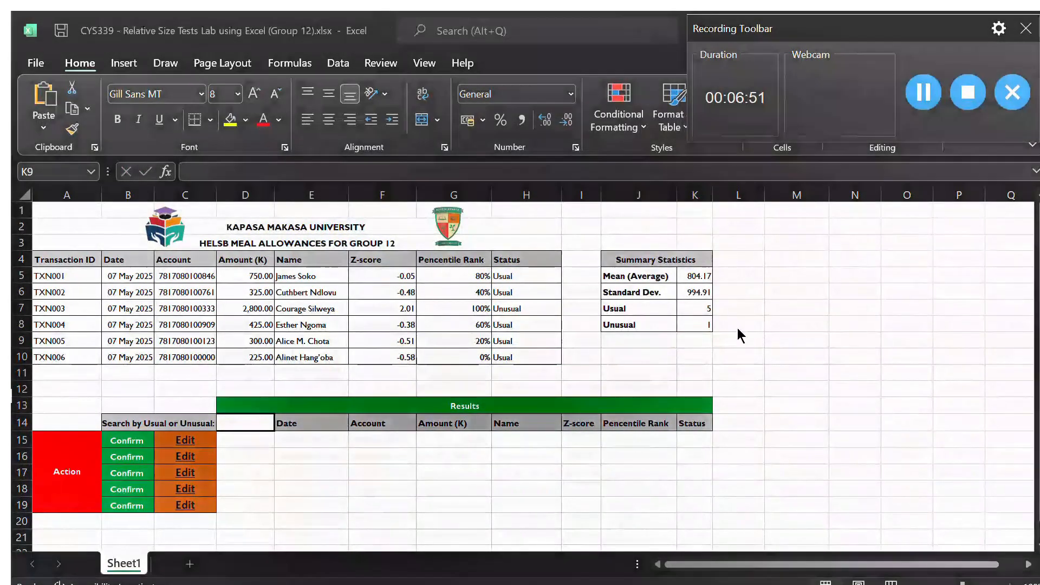
left_click(827, 355)
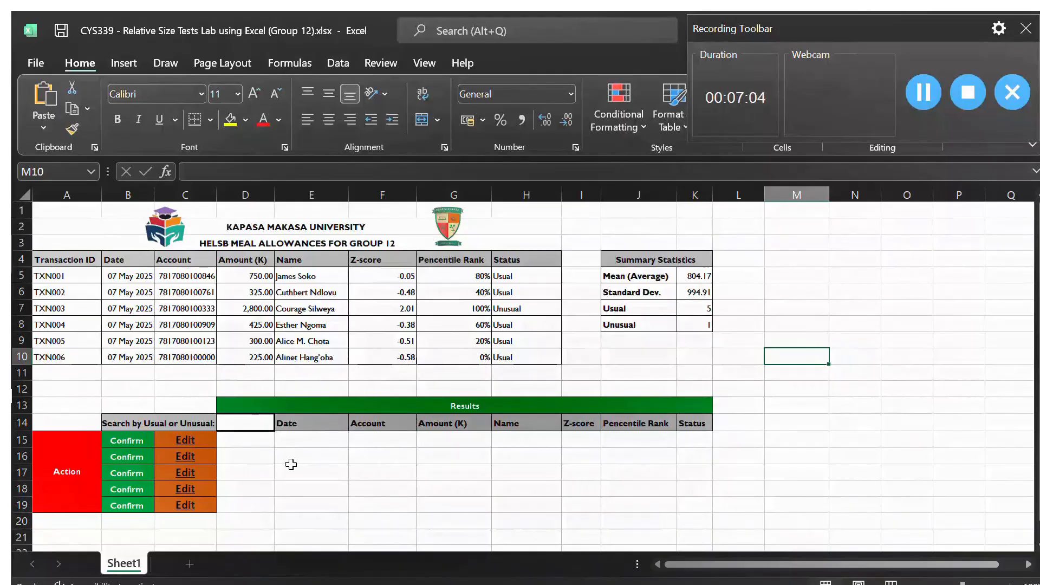
Enter the formula =FILTER(A5:H10,H5:H10=D14,"Empty/Invalid") in cell D15 of the Results table to list transactions by the searched status.
left_click(241, 441)
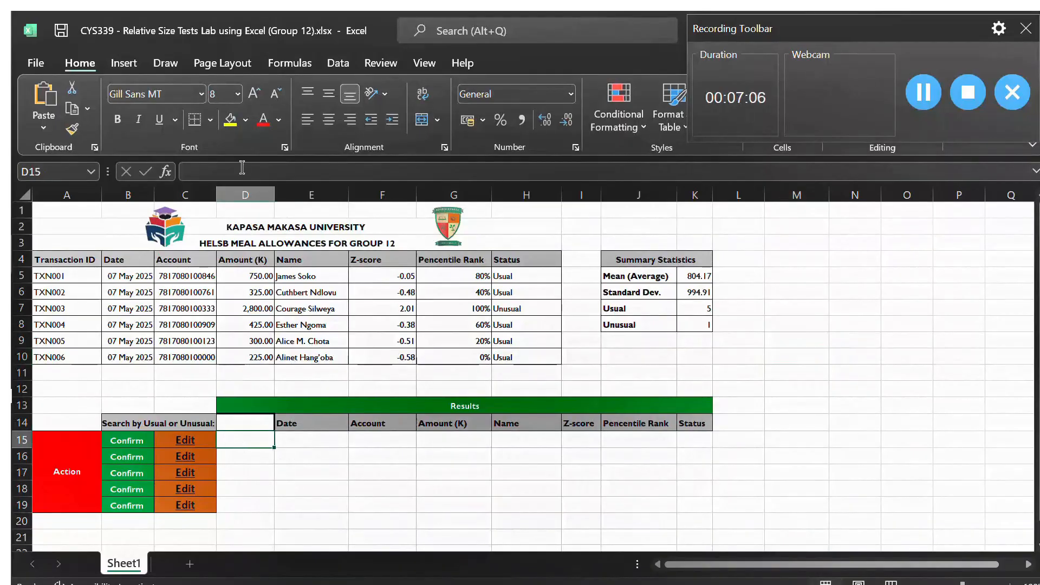
type("=")
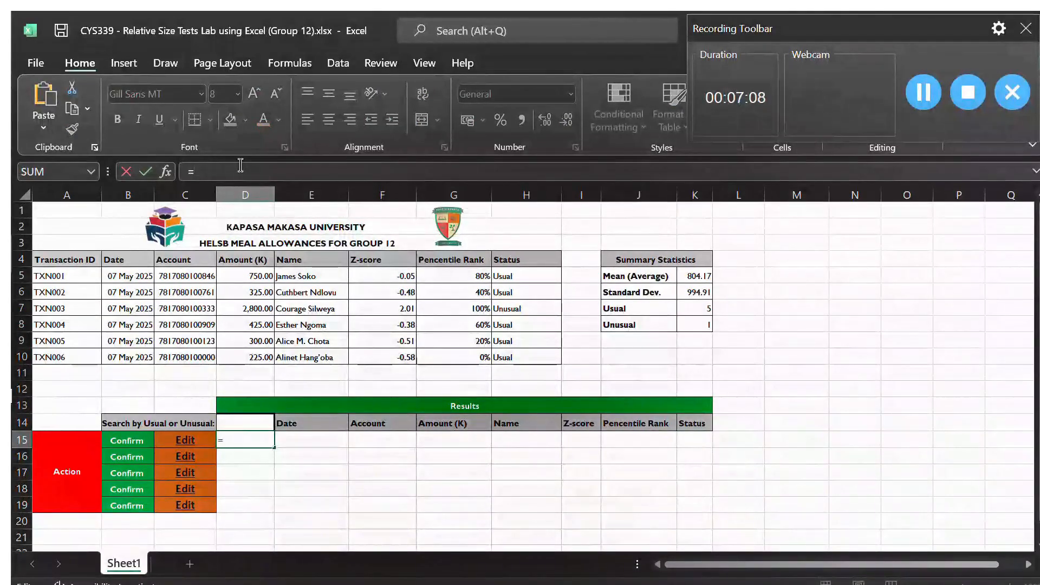
type("FIL")
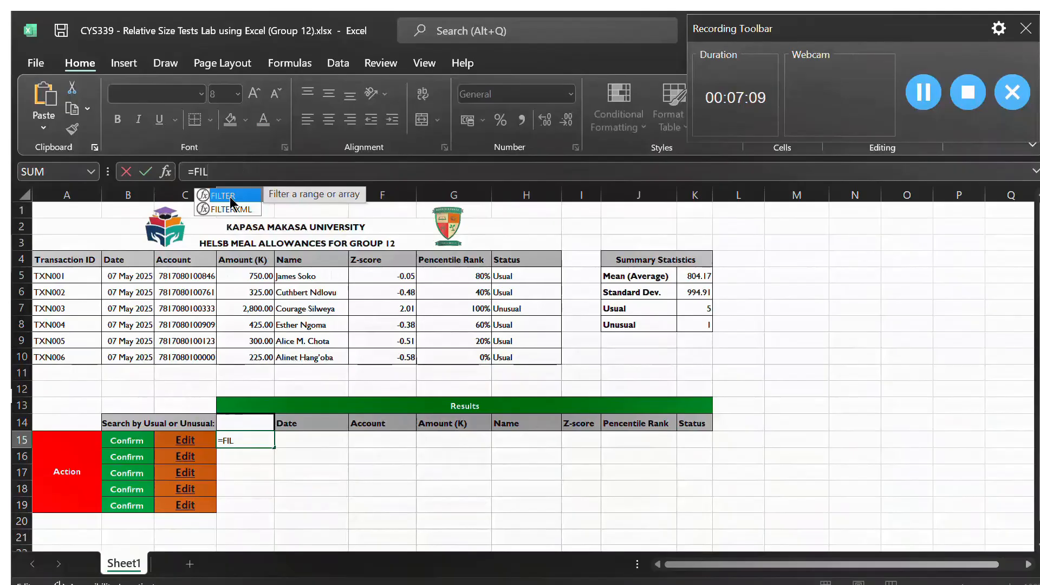
double_click(230, 197)
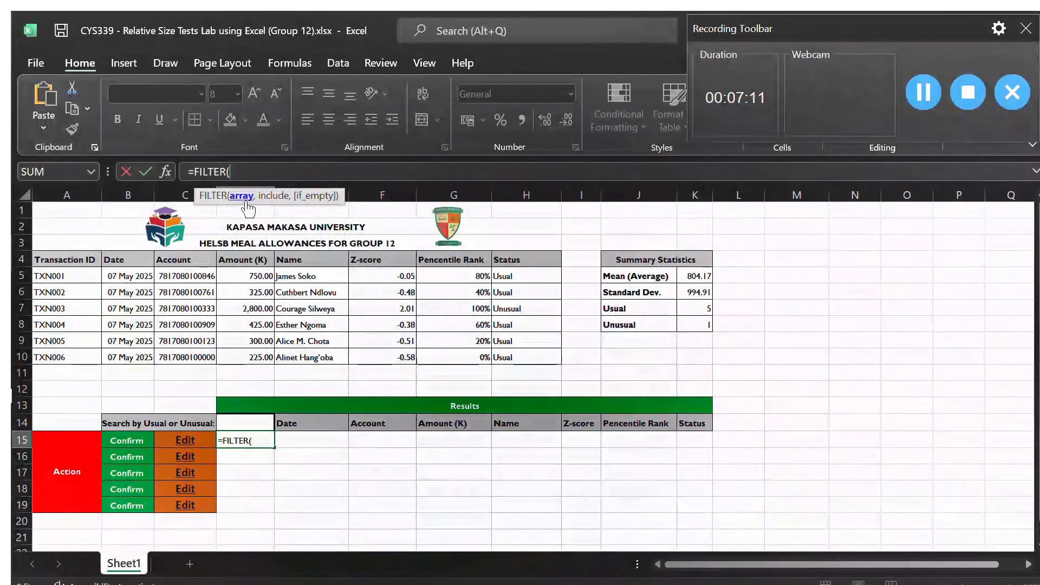
left_click_drag(46, 279, 523, 355)
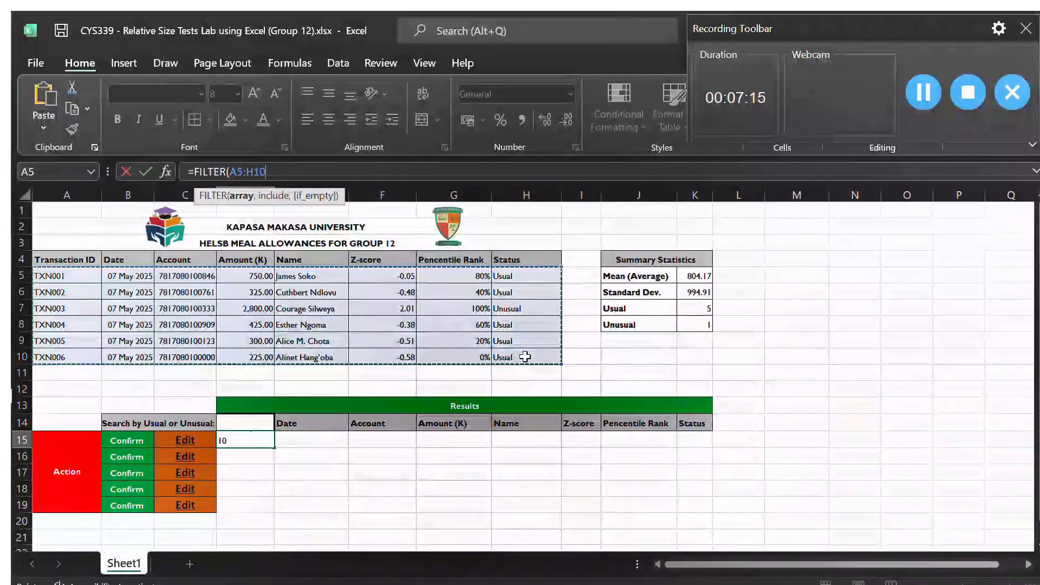
type(",")
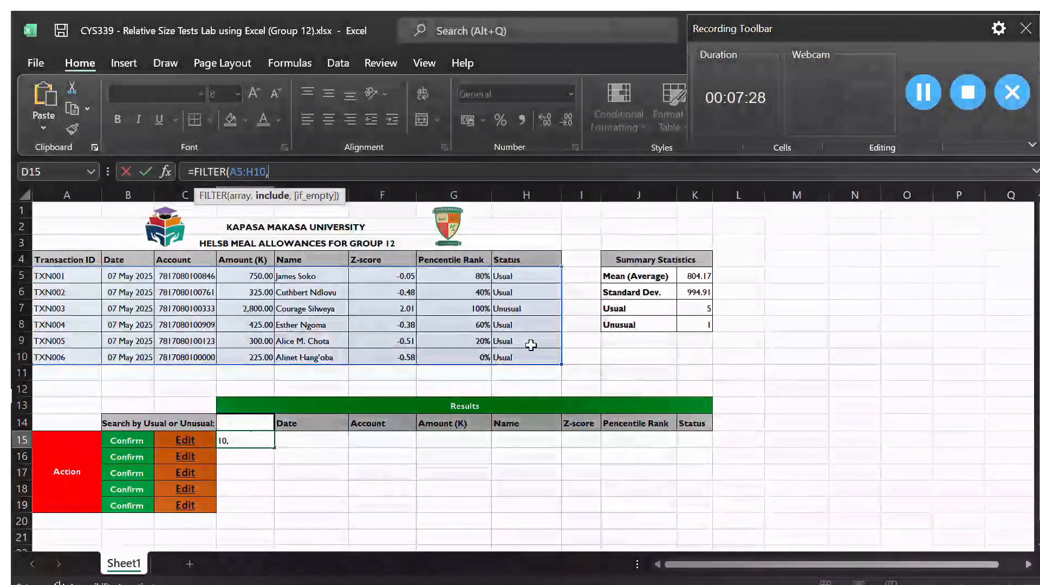
left_click_drag(509, 273, 538, 359)
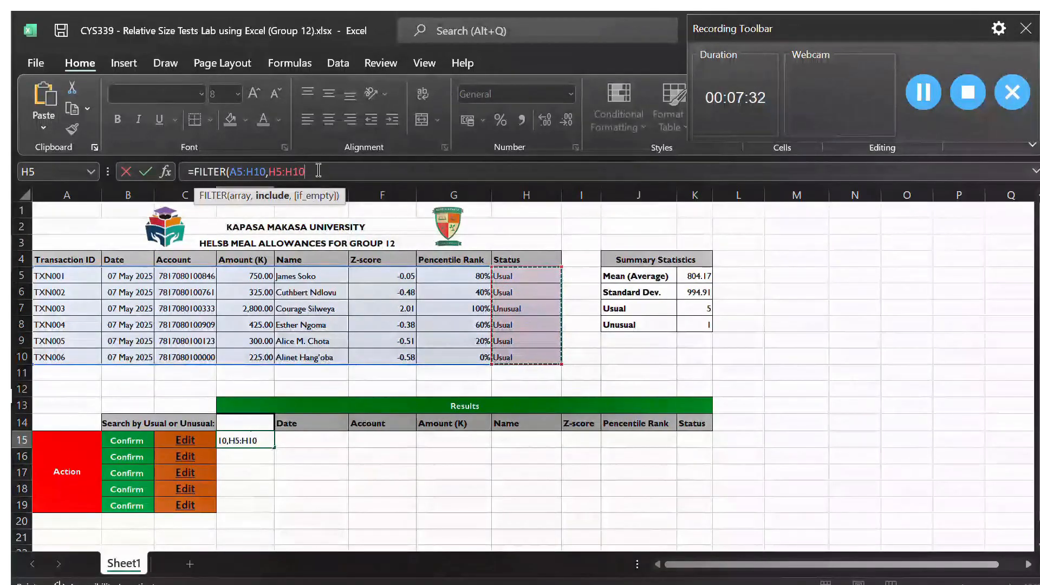
type("=")
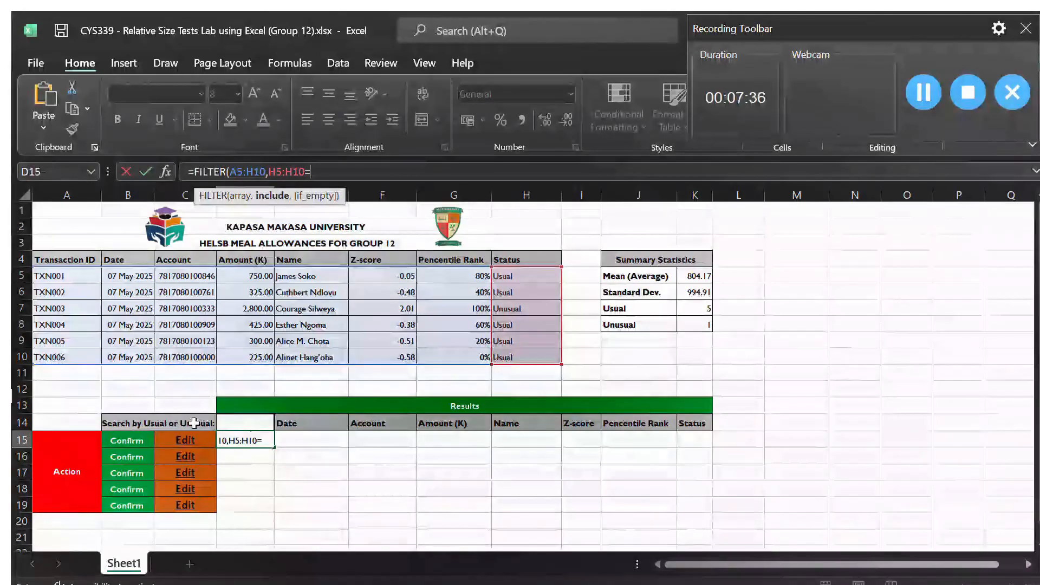
left_click(237, 424)
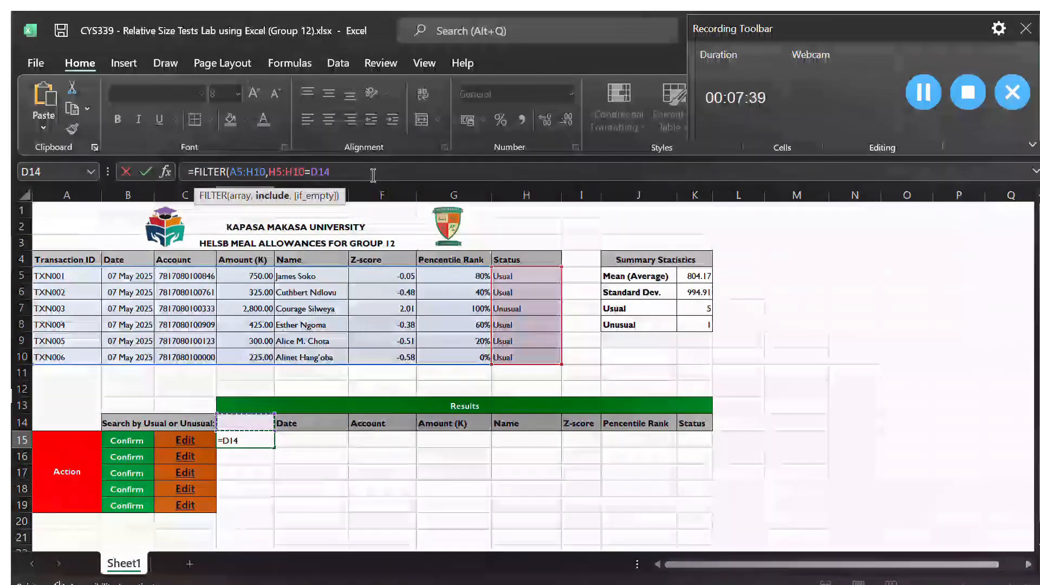
type(",\"Empty/")
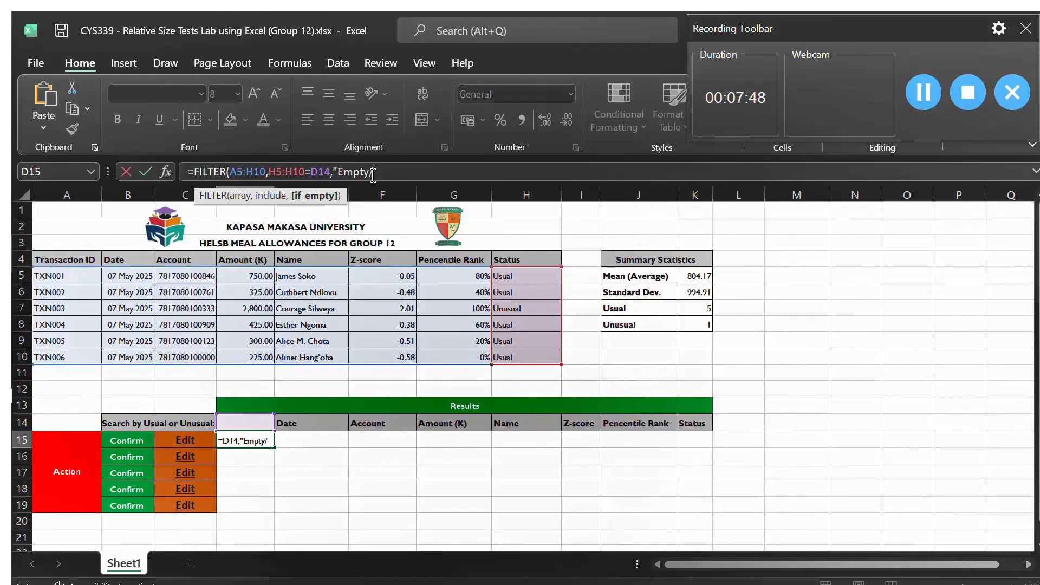
type("Invalid")
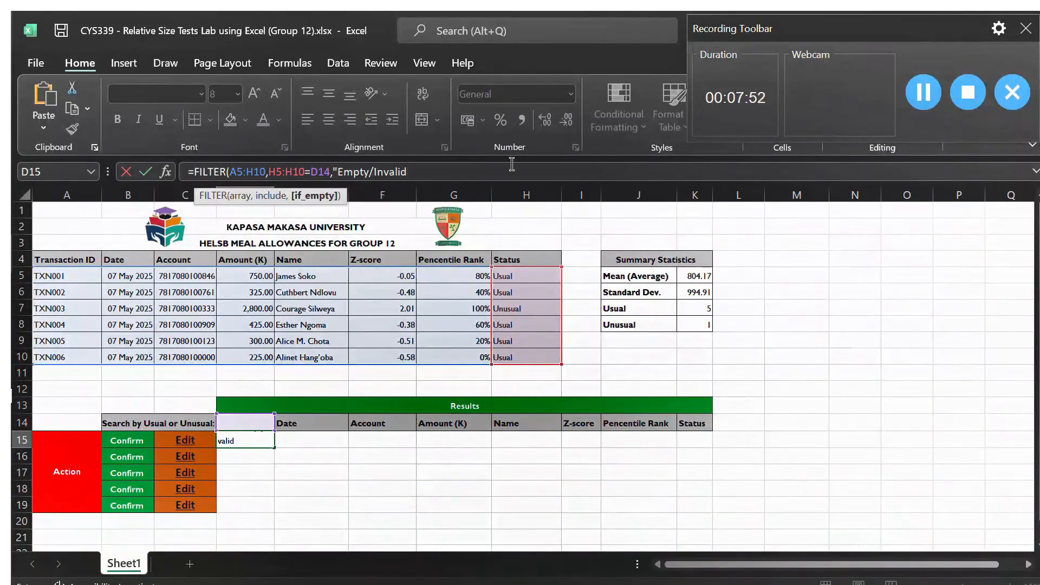
type("\"")
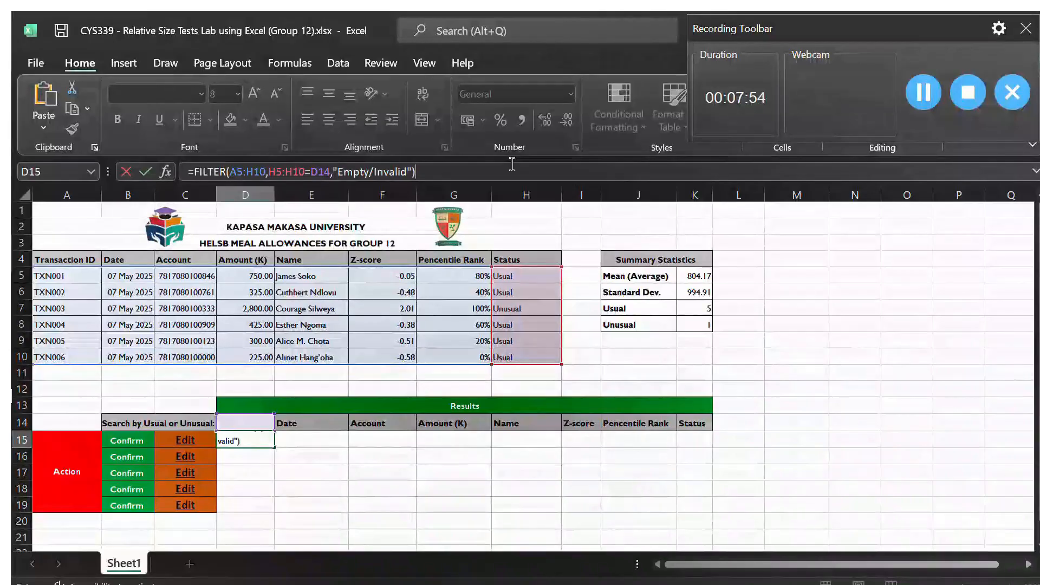
key("Return")
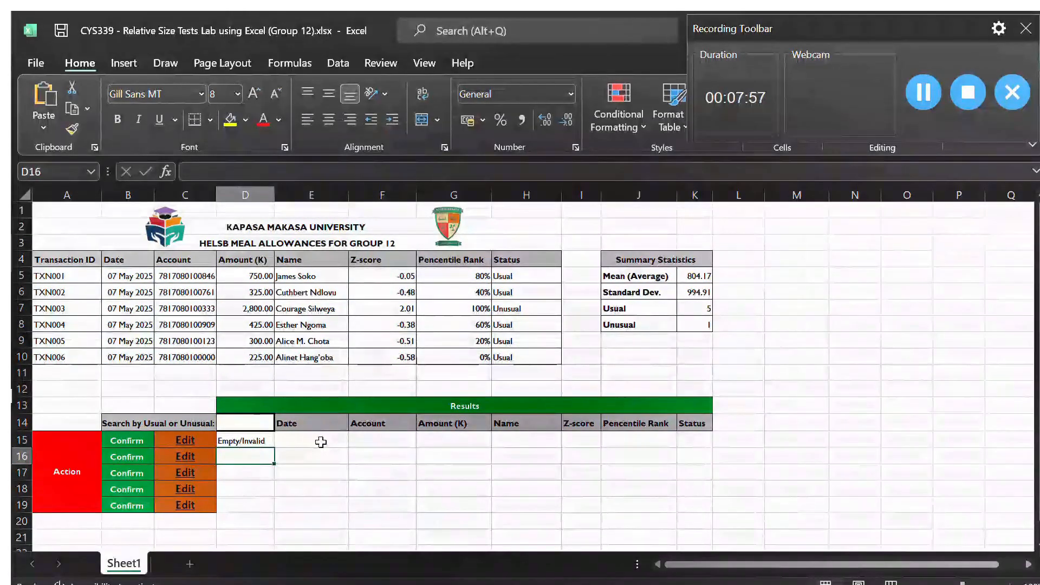
Filter the Results table by entering Usual in search cell D14 and compare the listed transactions with the source amounts.
left_click(255, 425)
type("Usual")
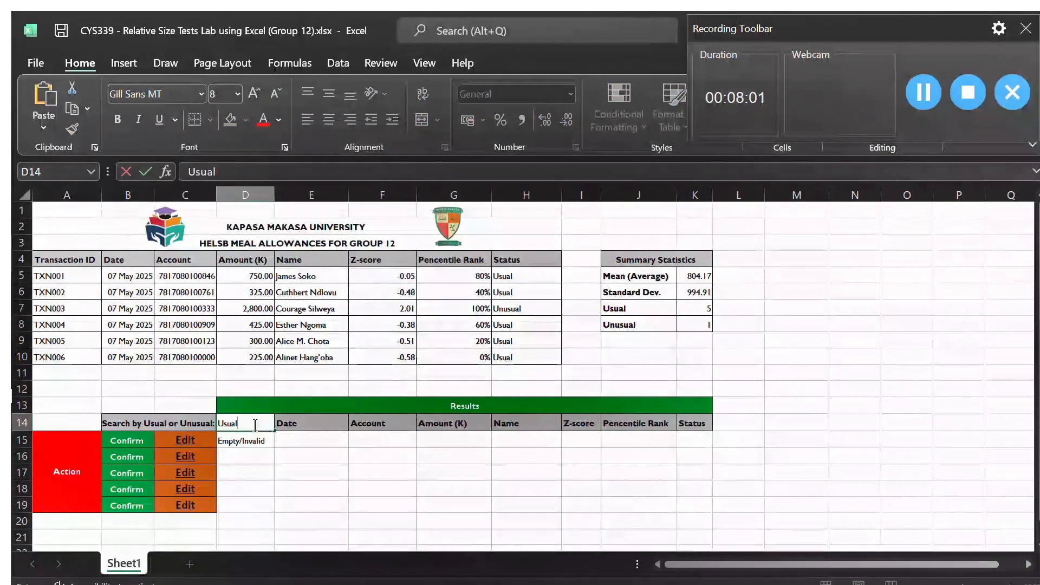
key("Return")
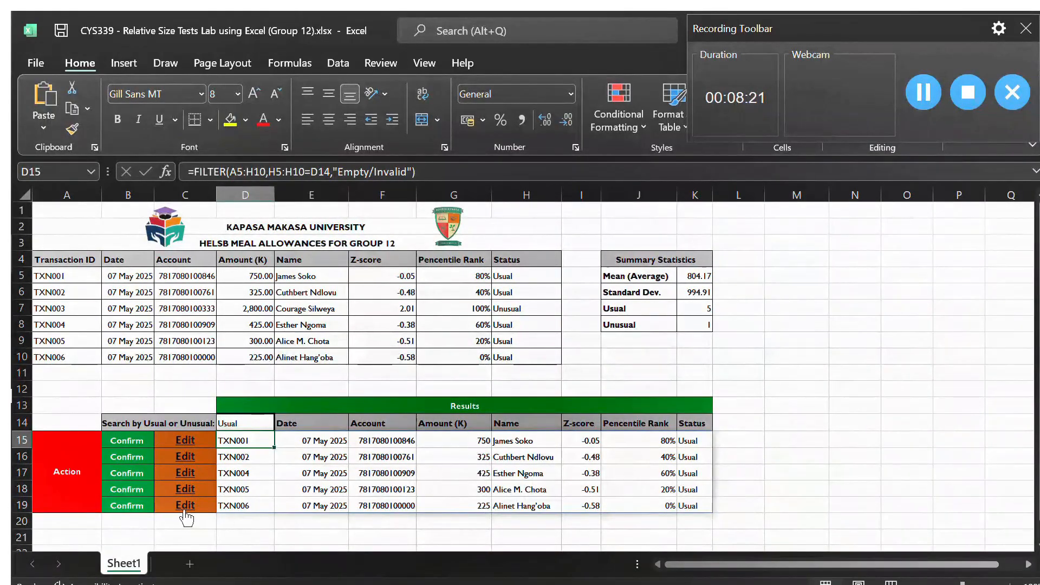
left_click(252, 357)
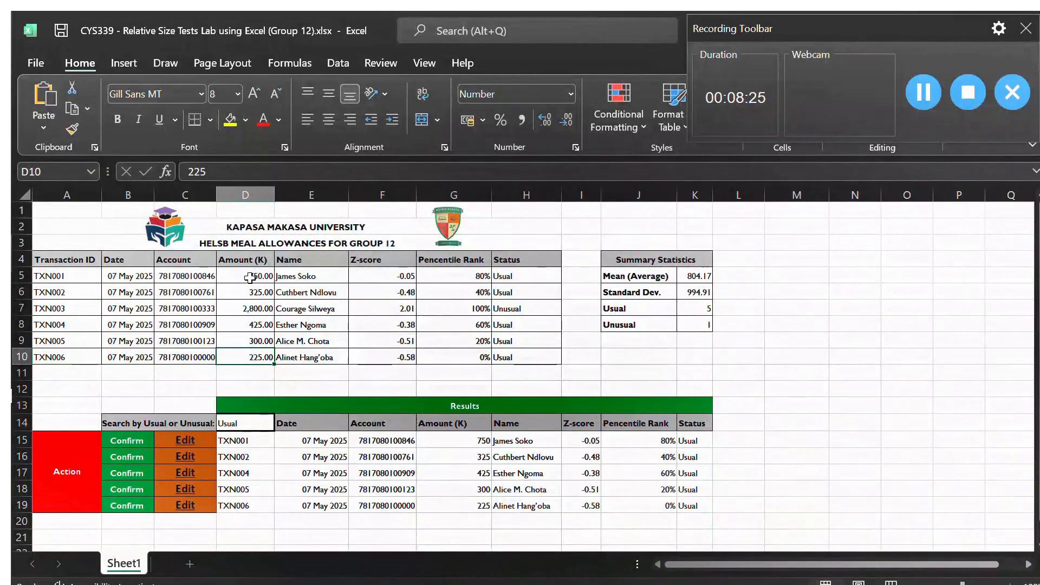
Set search cell D14 to Unusual to filter the Results table for unusual transactions.
left_click(249, 426)
type("Un")
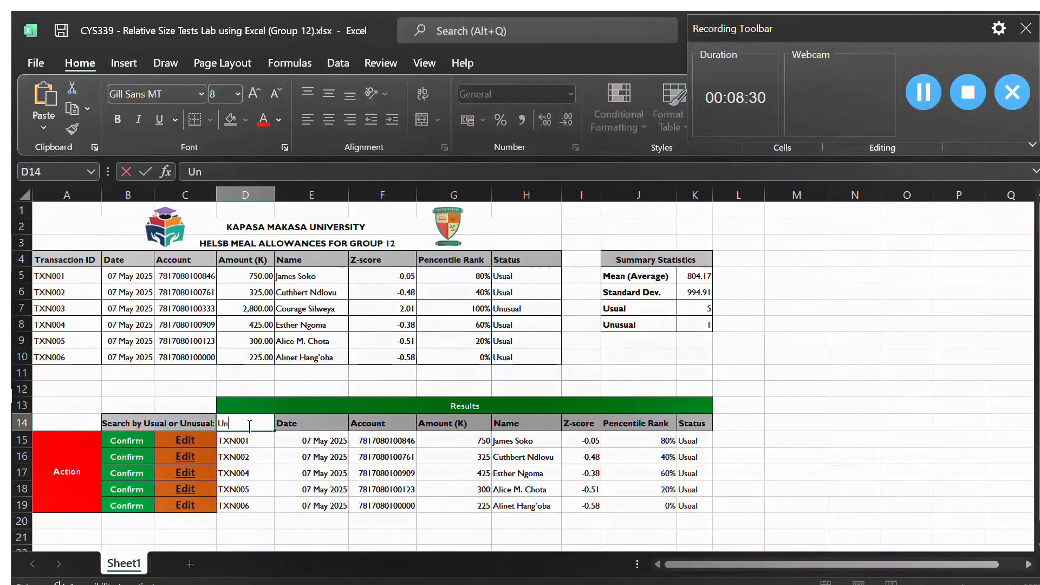
type("usua")
key("BackSpace")
type("sua")
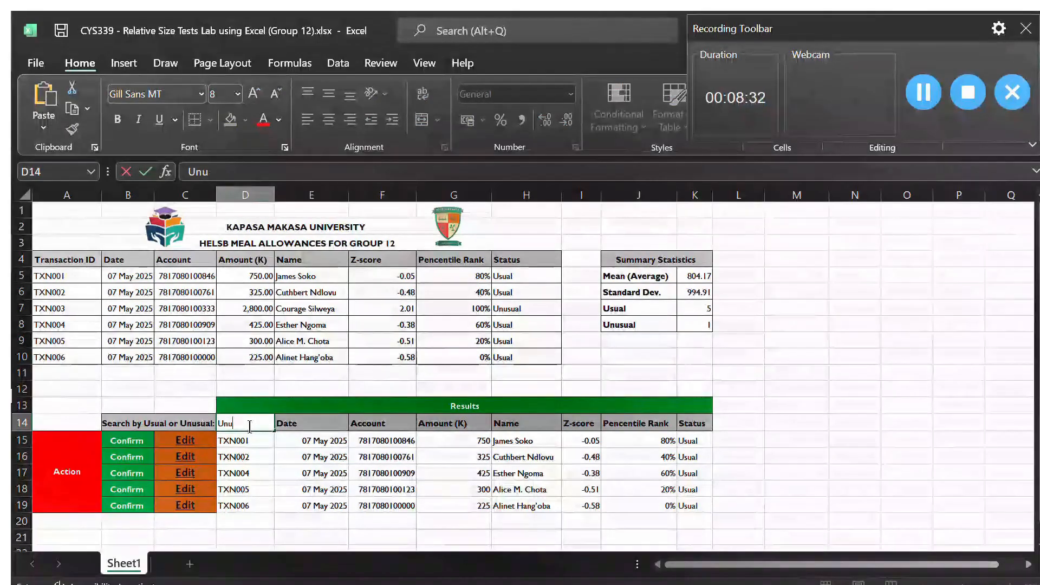
type("l")
key("Return")
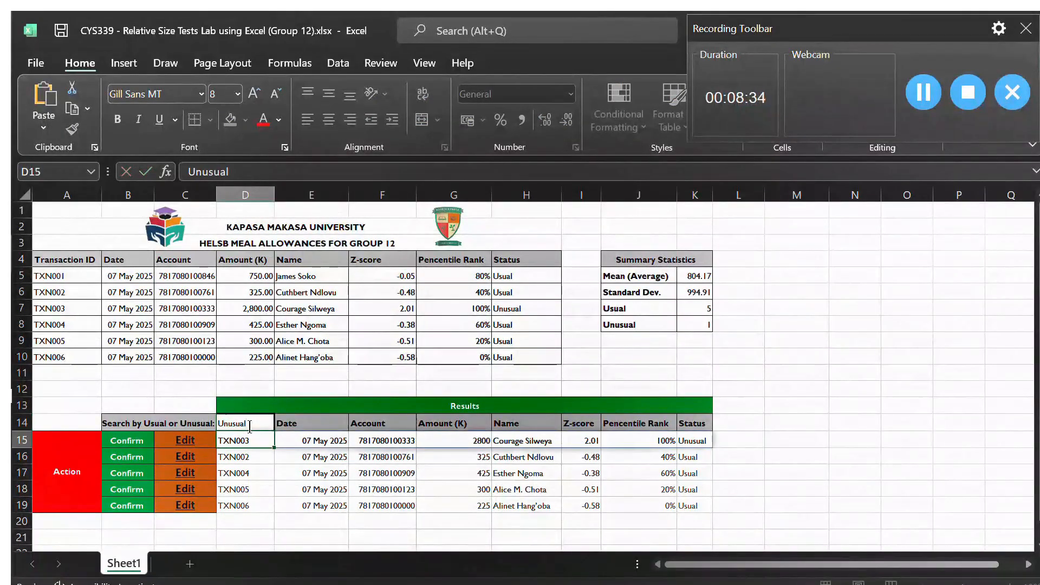